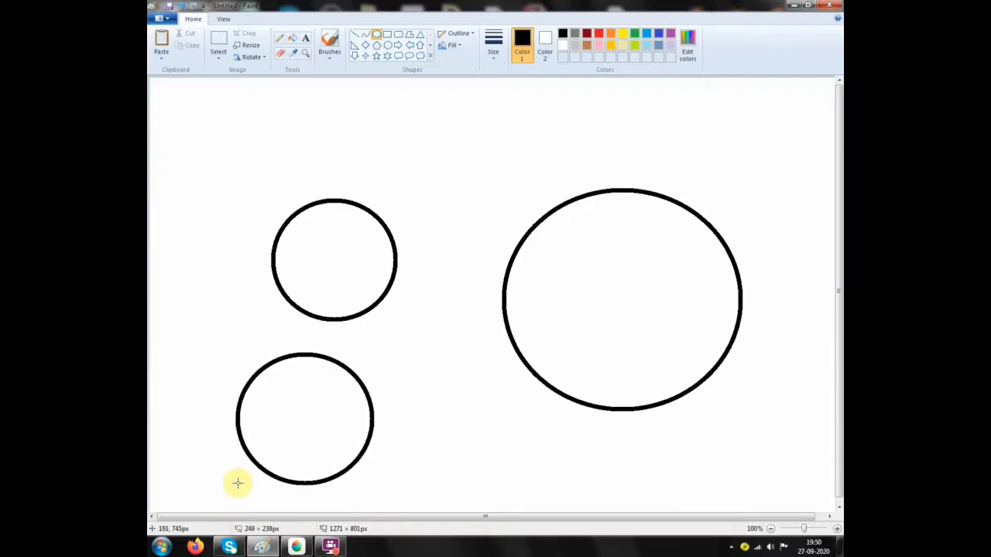
- Activate rectangular selection with the transparent selection option turned on
click(219, 42)
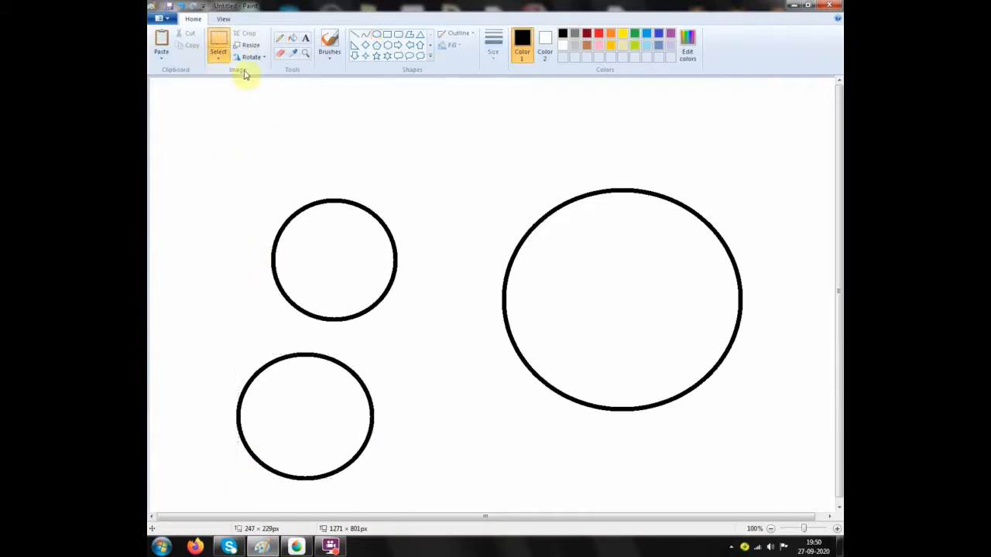
click(220, 62)
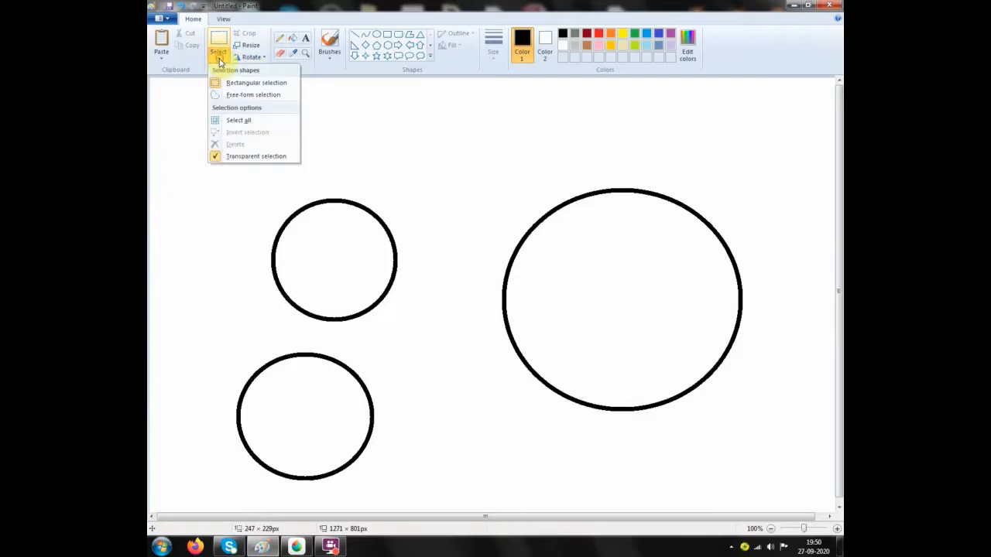
click(226, 158)
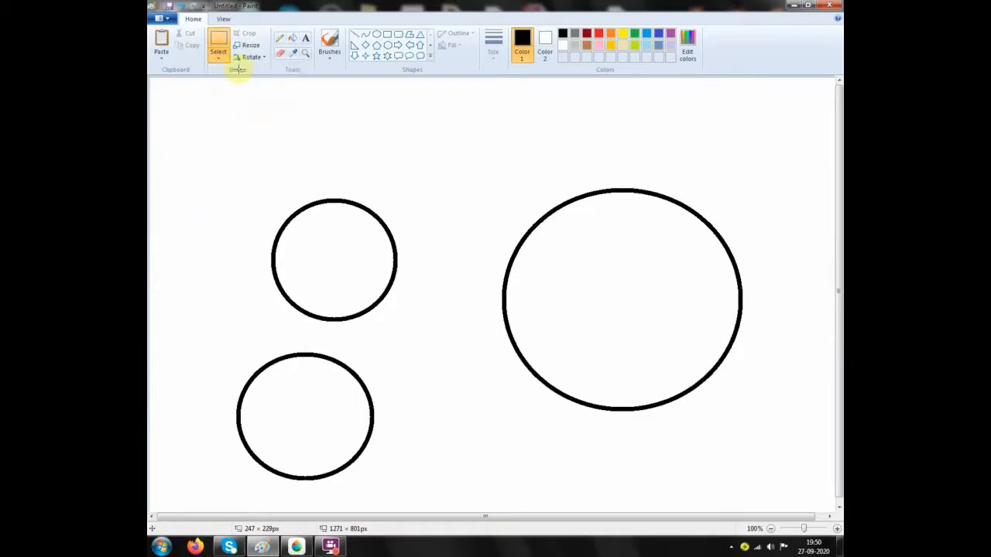
click(219, 59)
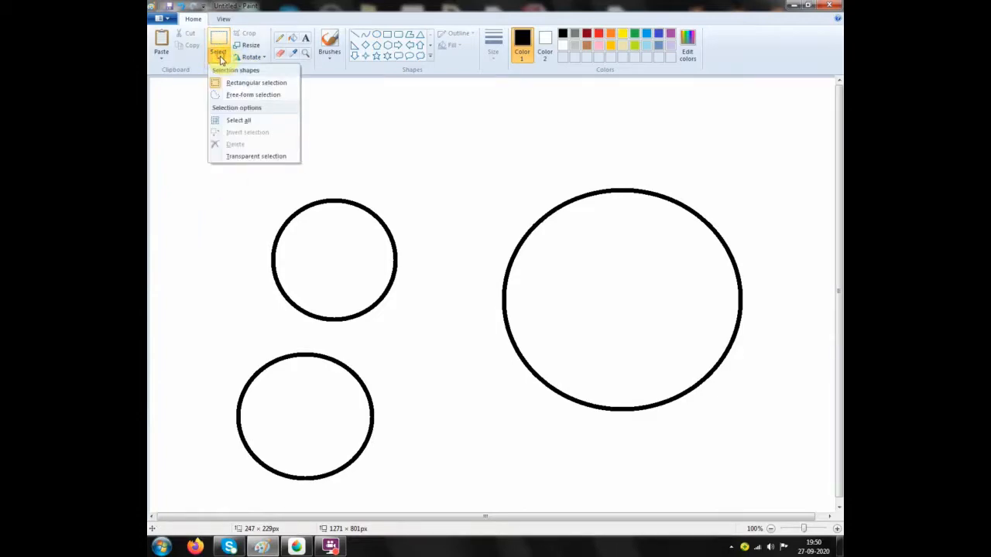
click(230, 158)
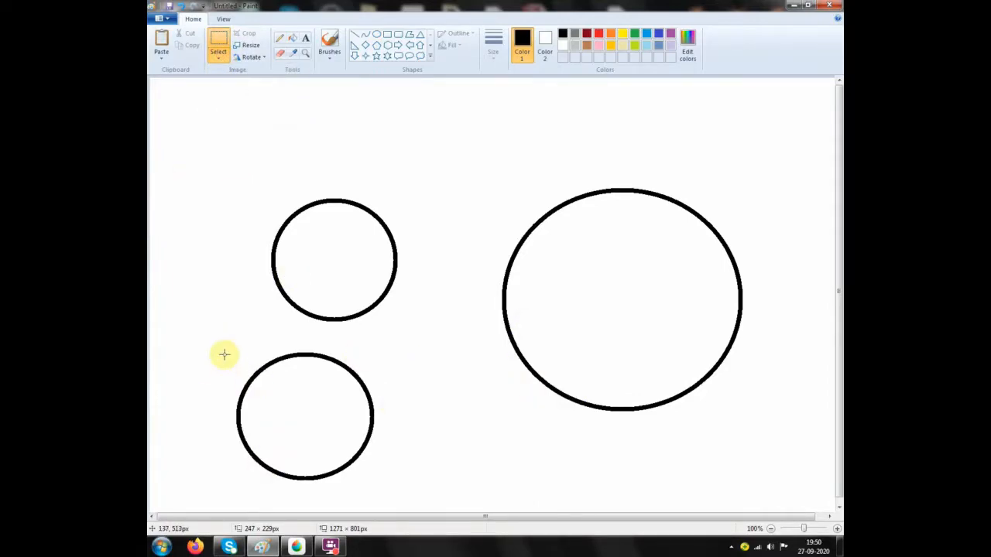
- Cut out the left half of the lower small circle and place it inside the upper middle of the large circle
drag(224, 347, 631, 346)
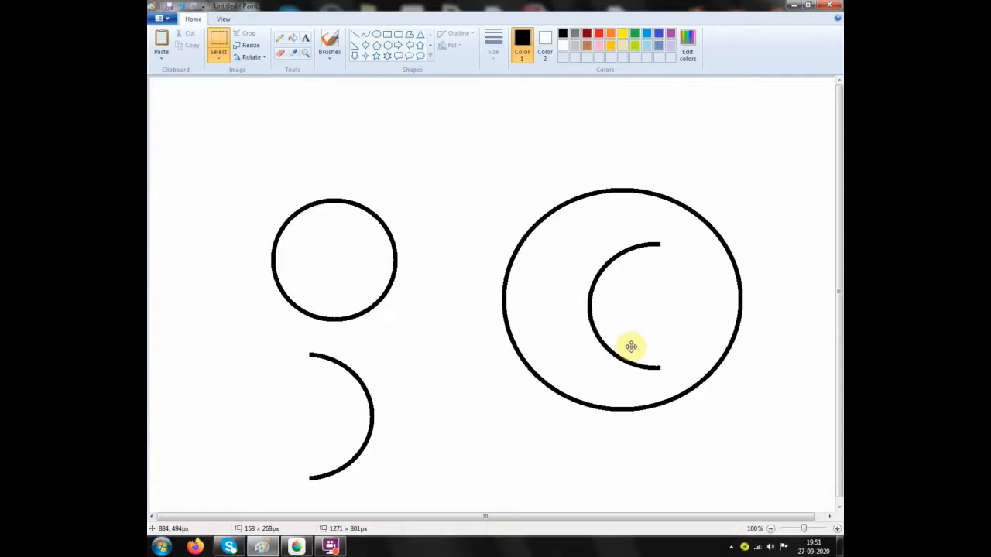
drag(631, 346, 618, 328)
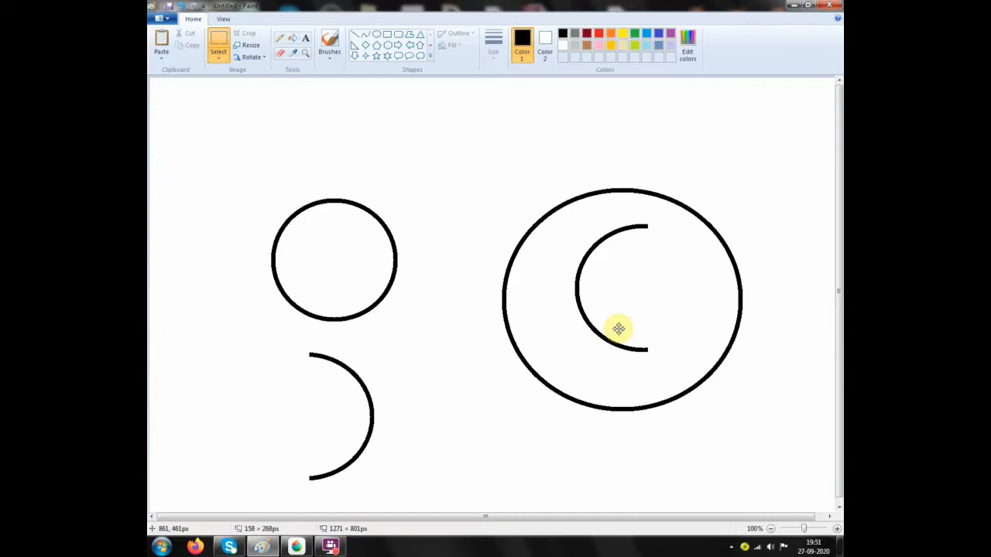
drag(619, 328, 617, 327)
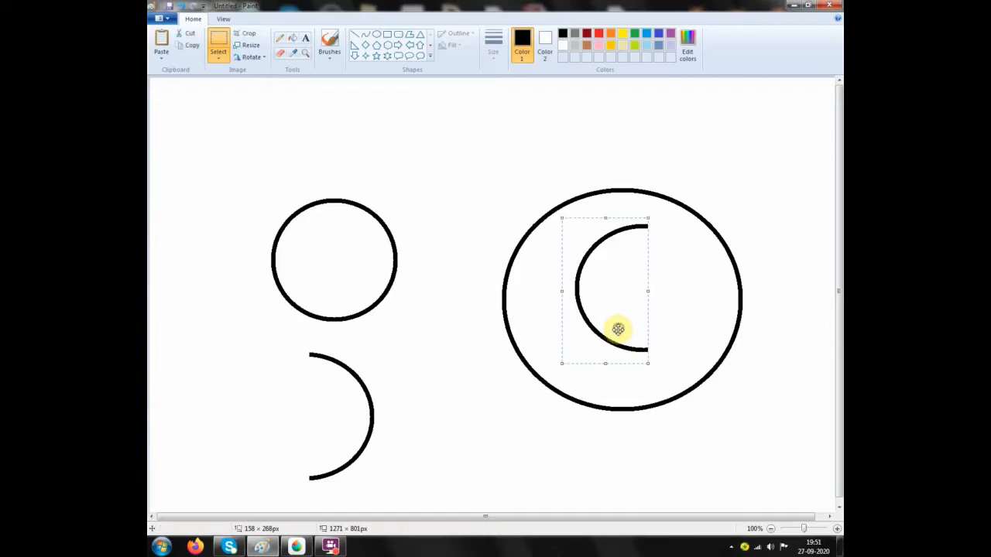
click(501, 464)
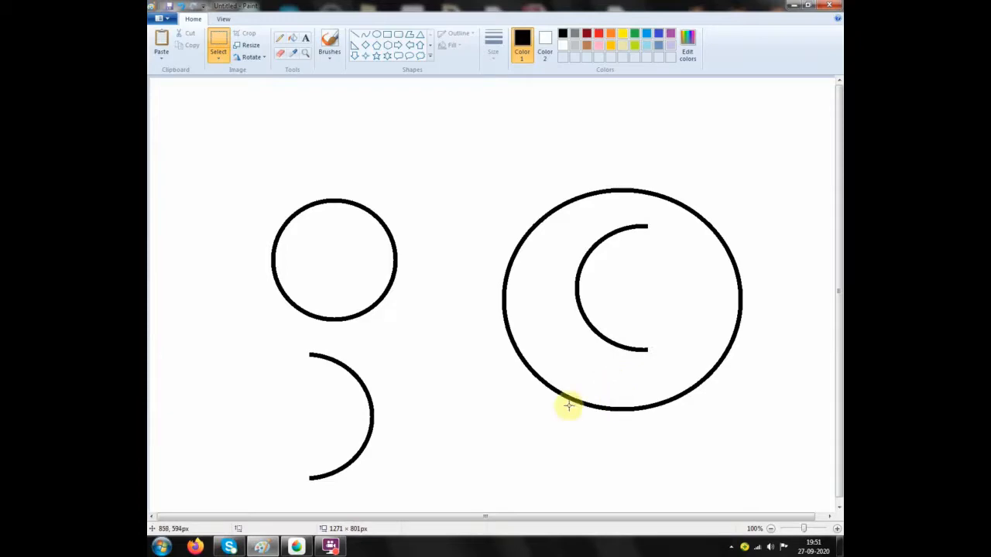
- Draw a circle of about 129 × 121 px below the large circle's left side, and separate its upper-left arc from the right half
click(378, 39)
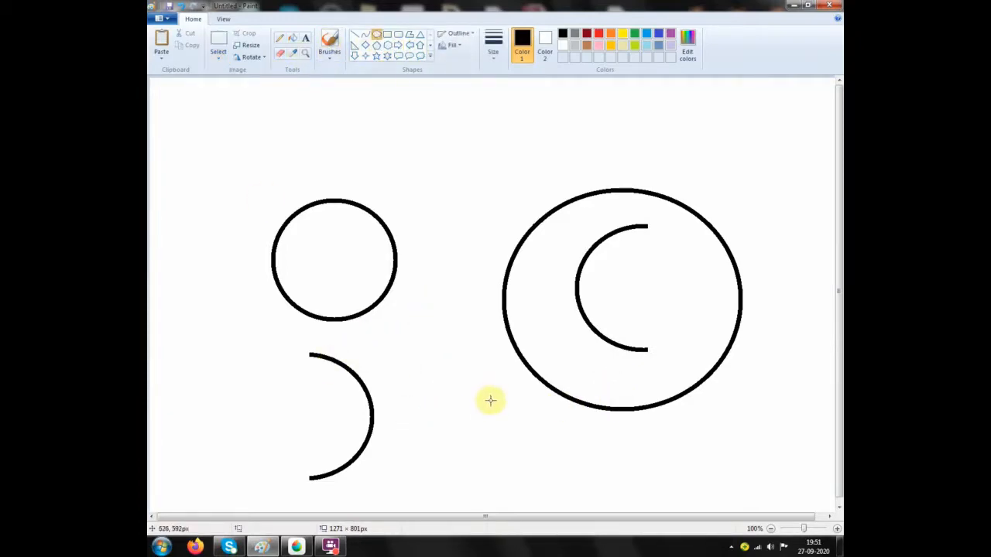
drag(503, 397, 433, 463)
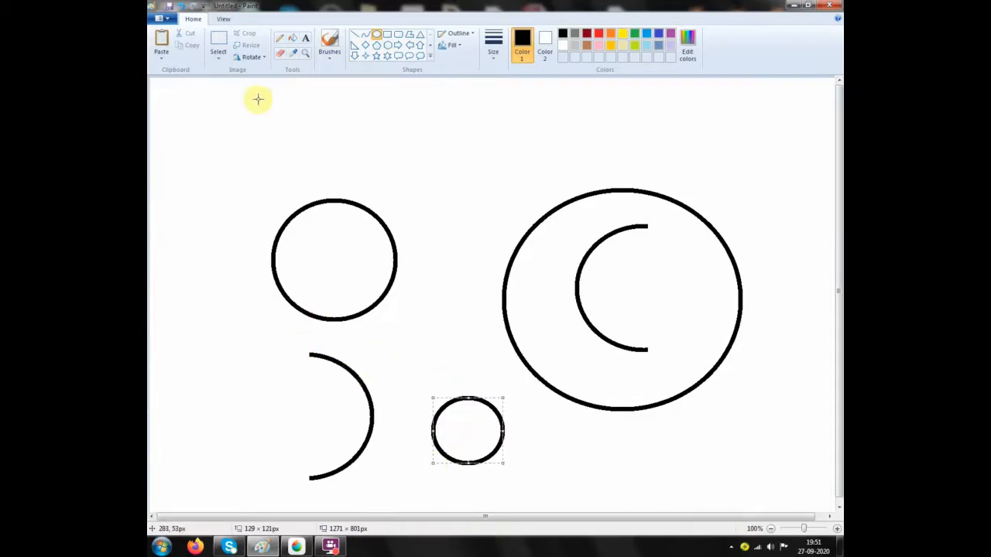
click(217, 40)
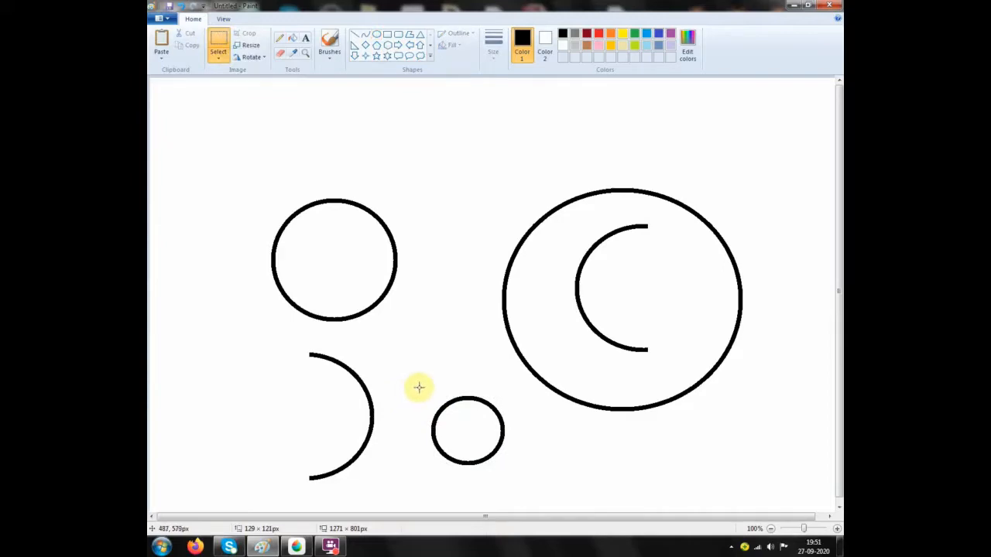
mouse_move(420, 387)
mouse_down()
mouse_move(458, 486)
mouse_move(473, 485)
mouse_move(432, 422)
mouse_move(453, 447)
mouse_up()
click(409, 416)
key(Delete)
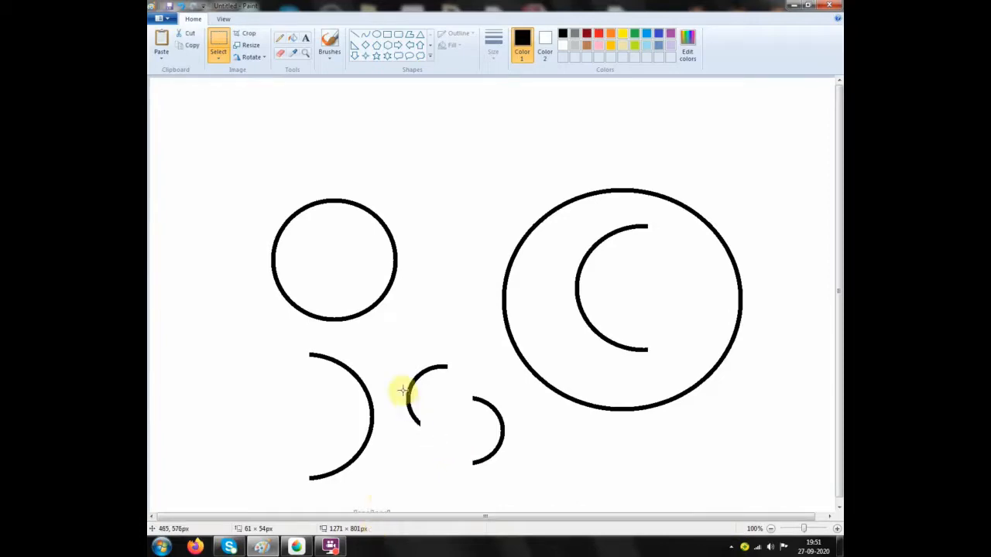
- Try the separated small arc under the half circle inside the large circle, and set it down below the large circle
drag(393, 353, 453, 448)
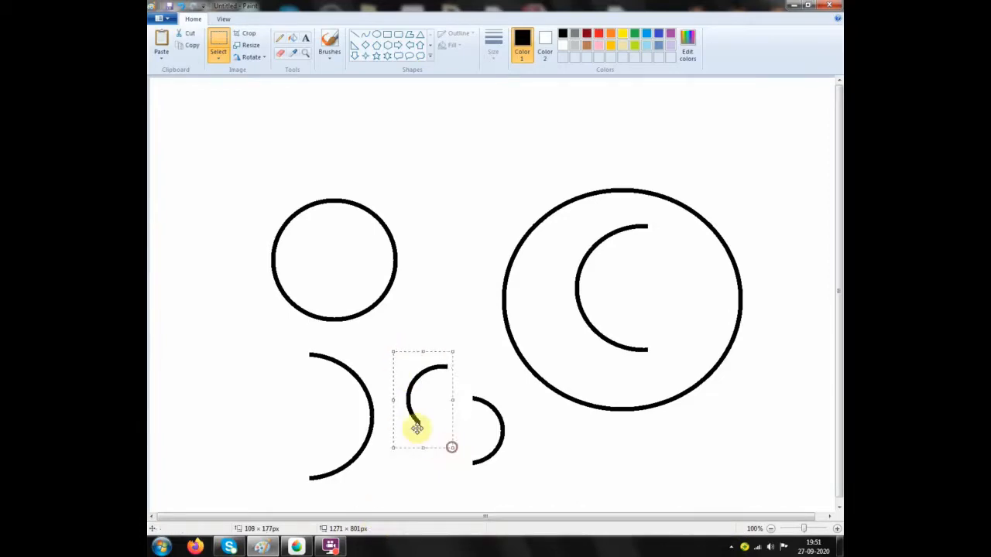
drag(417, 413, 619, 396)
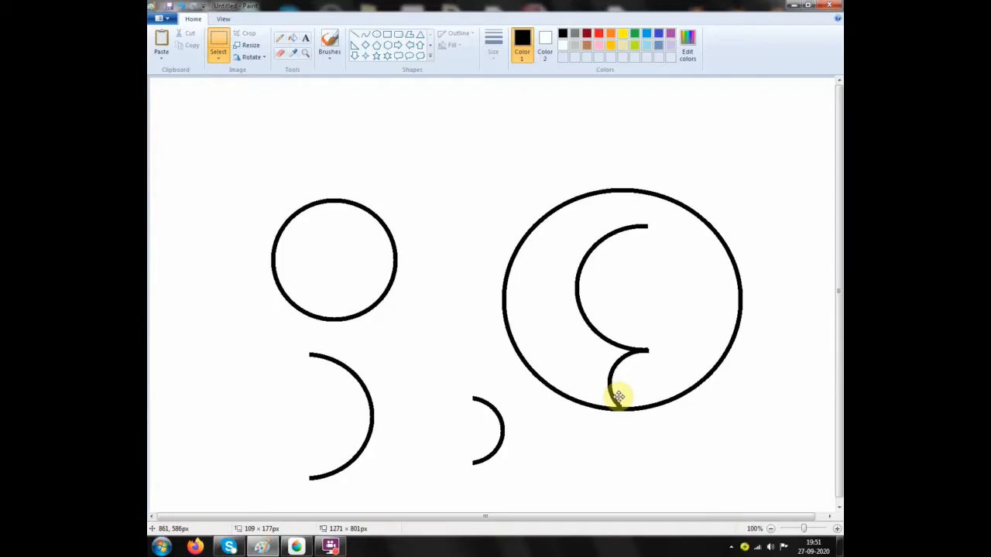
drag(620, 396, 579, 488)
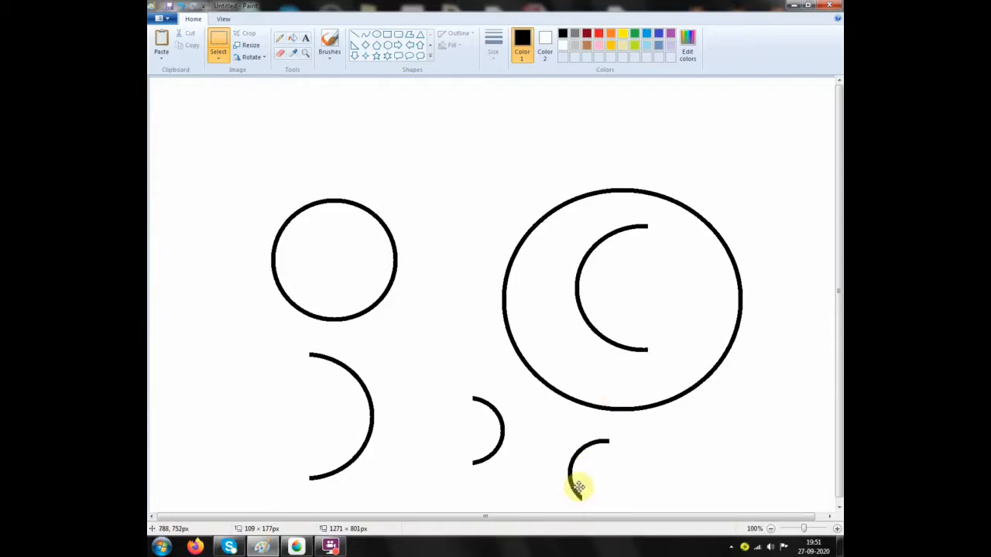
click(655, 480)
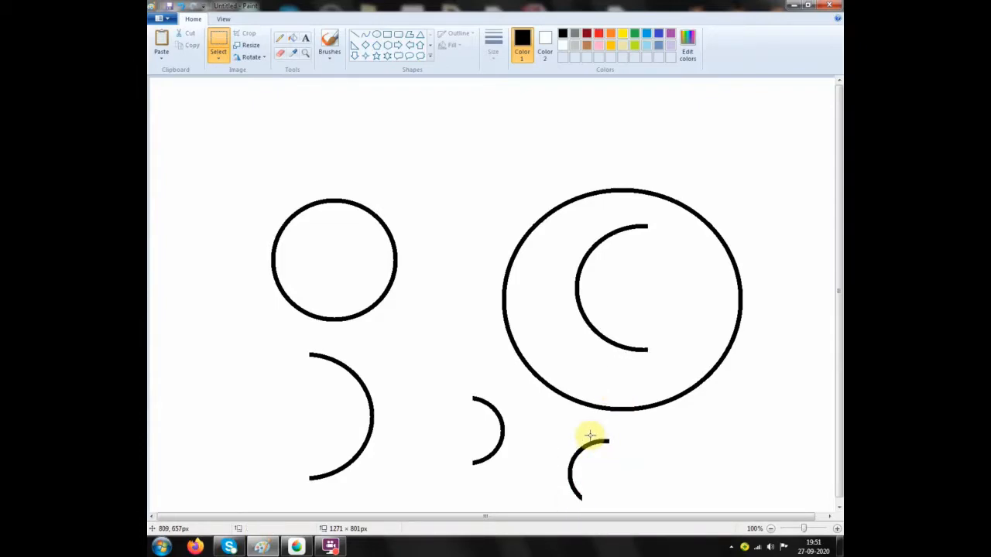
- Cut the top and bottom ends off the small arc and join its middle part to the underside of the inner half circle
drag(590, 436, 785, 463)
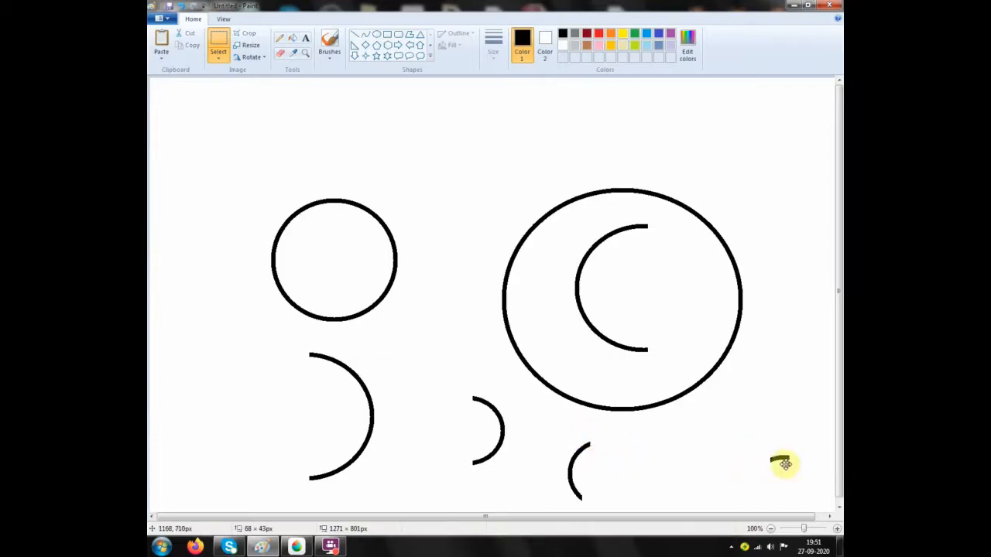
drag(557, 439, 624, 386)
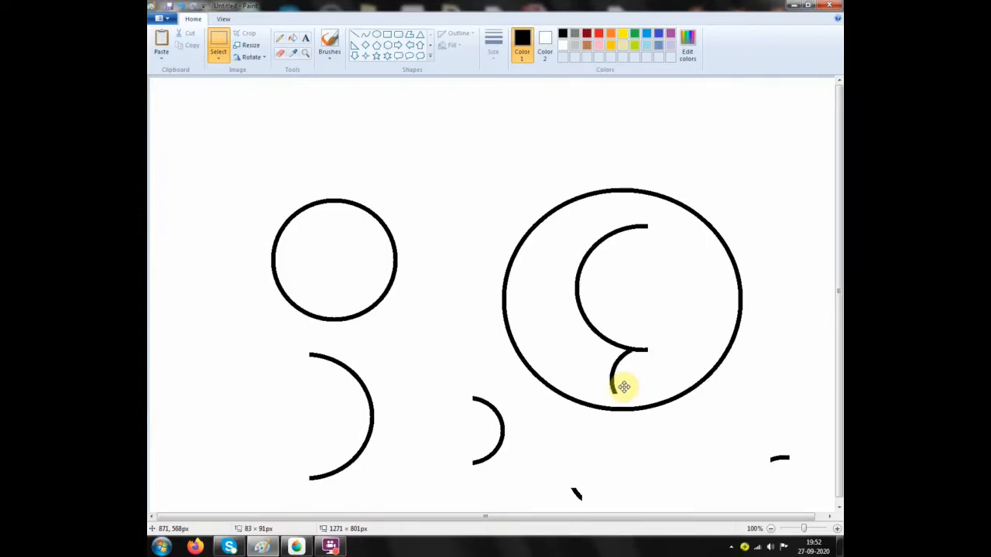
click(679, 449)
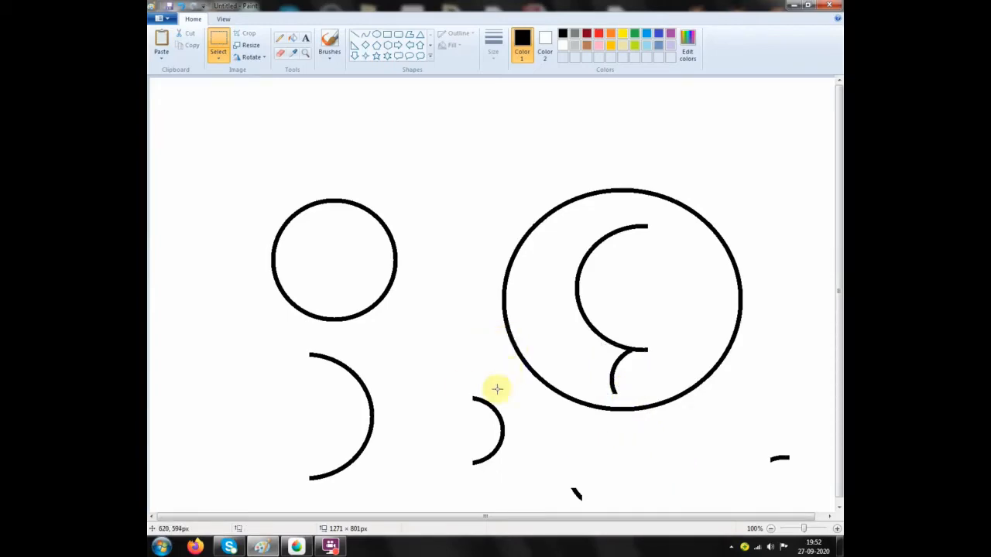
- Cut a short gap in the large circle's lower-left outline, and draw a horizontal line about 165 px long from it to the small arc
drag(501, 343, 212, 388)
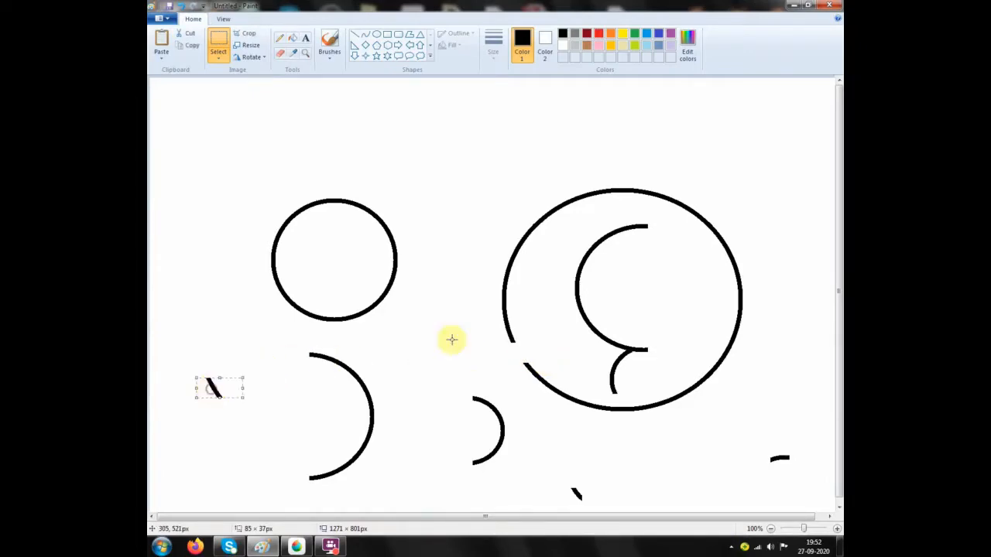
click(354, 35)
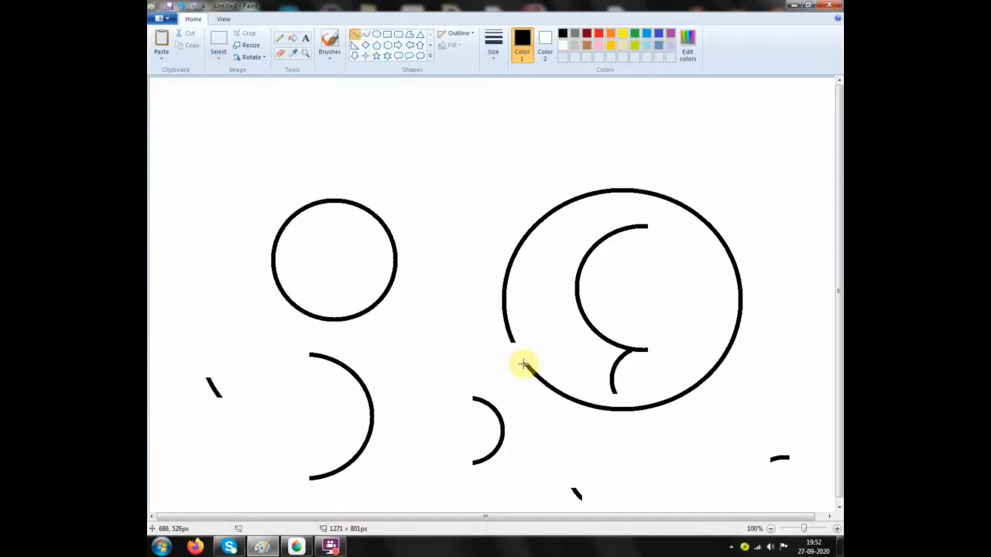
drag(528, 366, 618, 365)
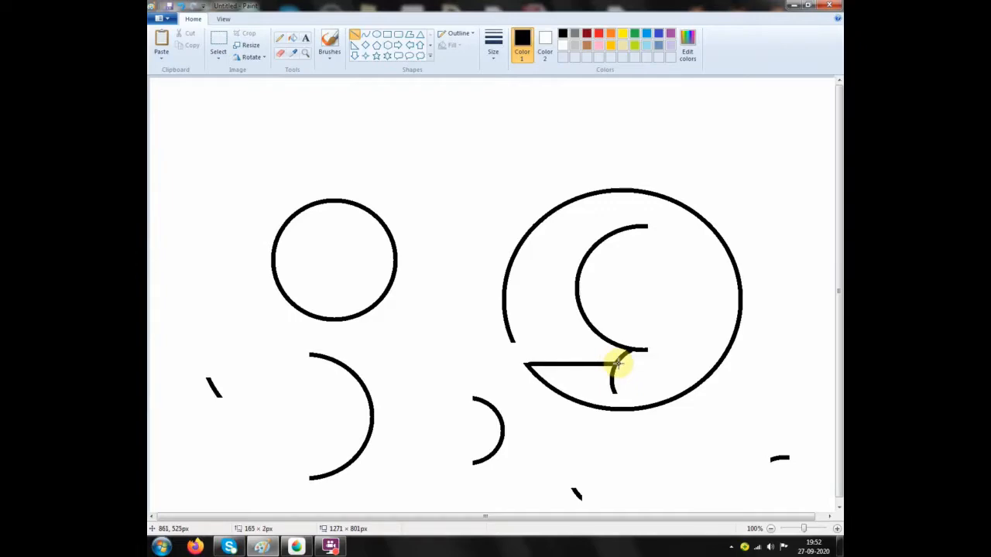
- Draw a line about 91 px long from the small arc's lower end, and another about 153 px long outward from the circle's gap
mouse_move(617, 363)
mouse_down()
mouse_move(631, 390)
mouse_move(657, 392)
mouse_up()
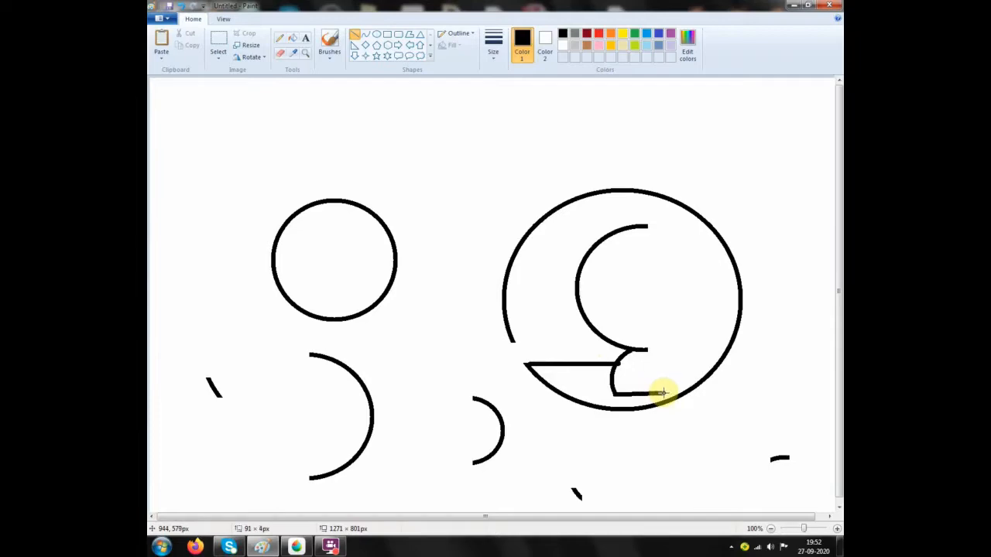
drag(660, 393, 663, 395)
click(655, 440)
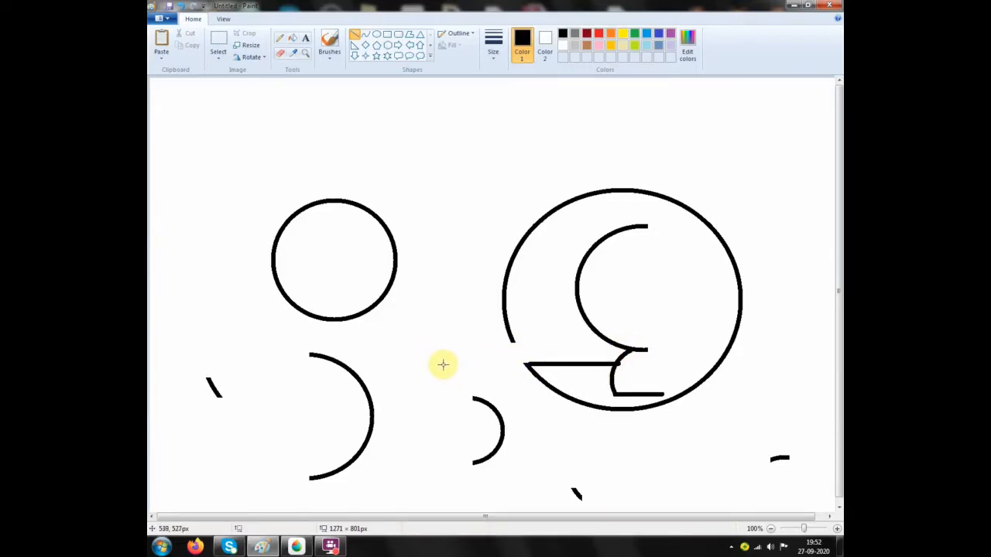
mouse_move(441, 367)
mouse_down()
mouse_move(493, 354)
mouse_move(536, 362)
mouse_move(443, 372)
mouse_up()
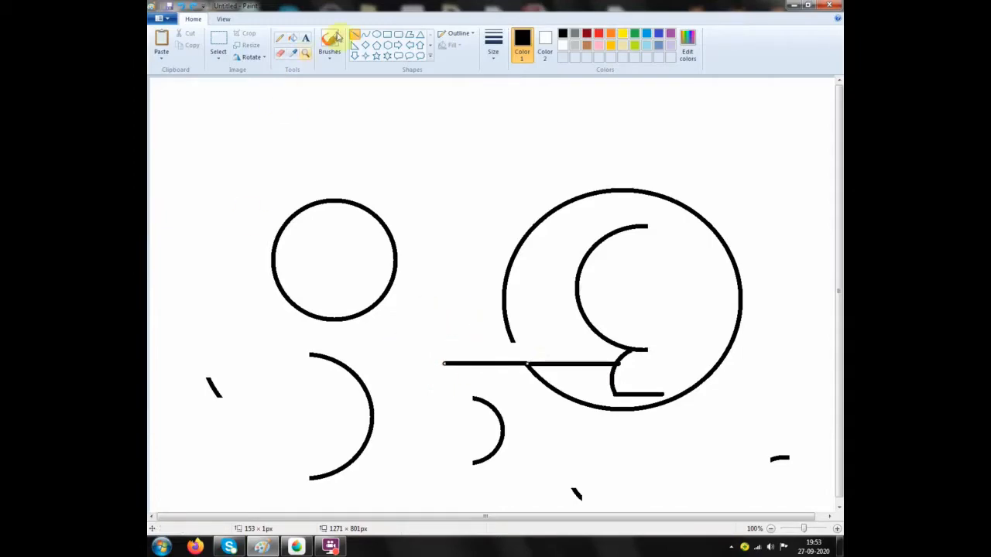
- Draw an ellipse of about 140 × 109 px above the circles, and move its upper-left arc between the large circle and the outer line
click(376, 36)
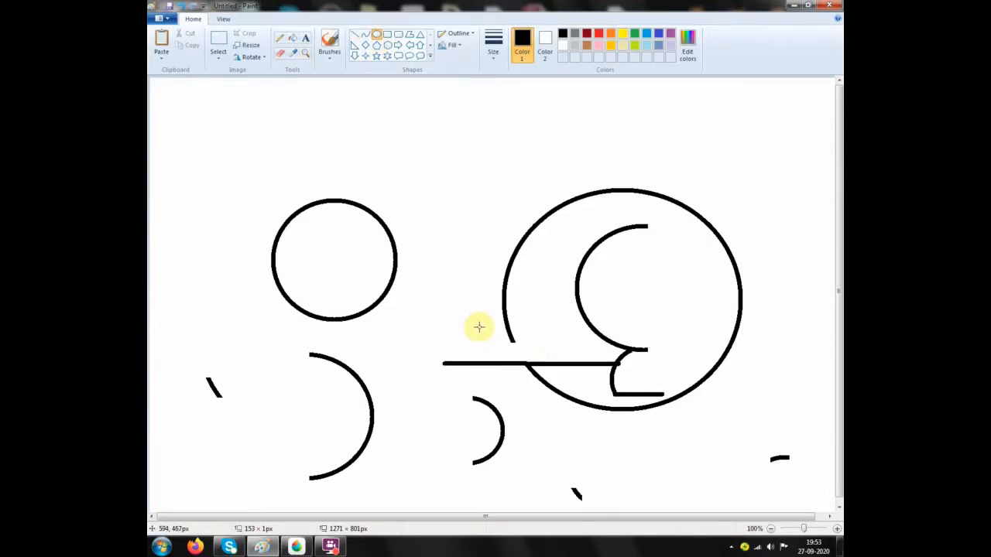
drag(508, 116, 432, 178)
click(214, 44)
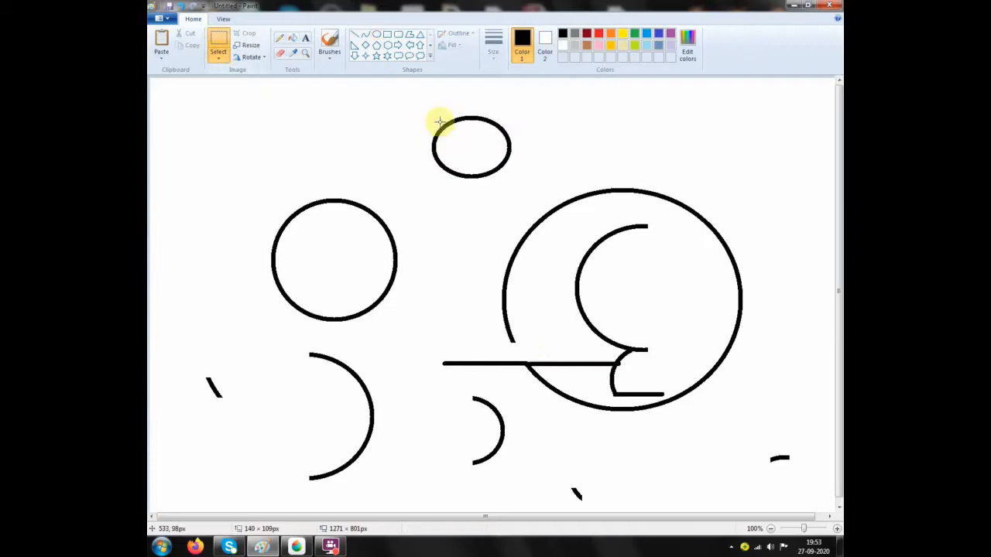
drag(418, 104, 476, 351)
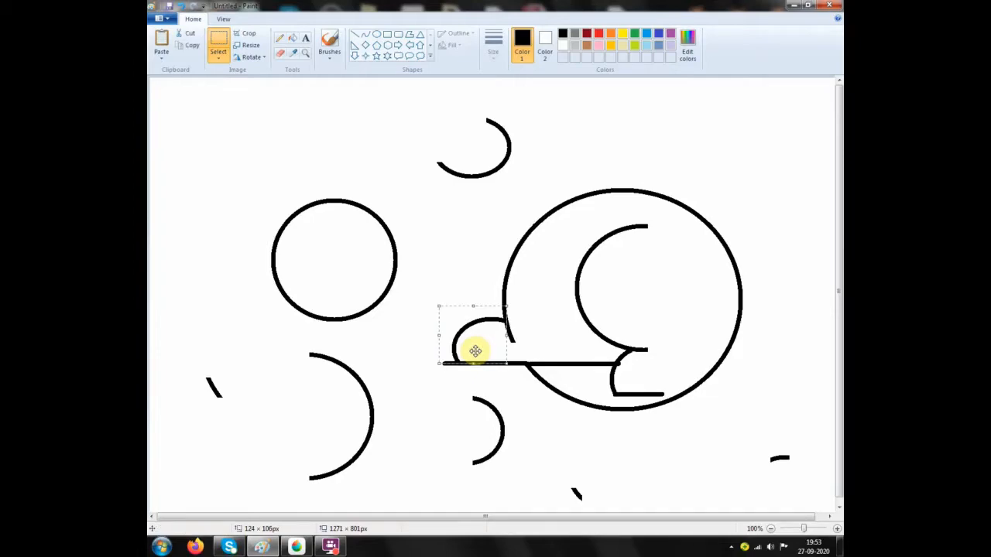
- Paste a copy of the upper-left arc, cut off its right end, and fit it at the outer end of the horizontal line
key(ctrl+v)
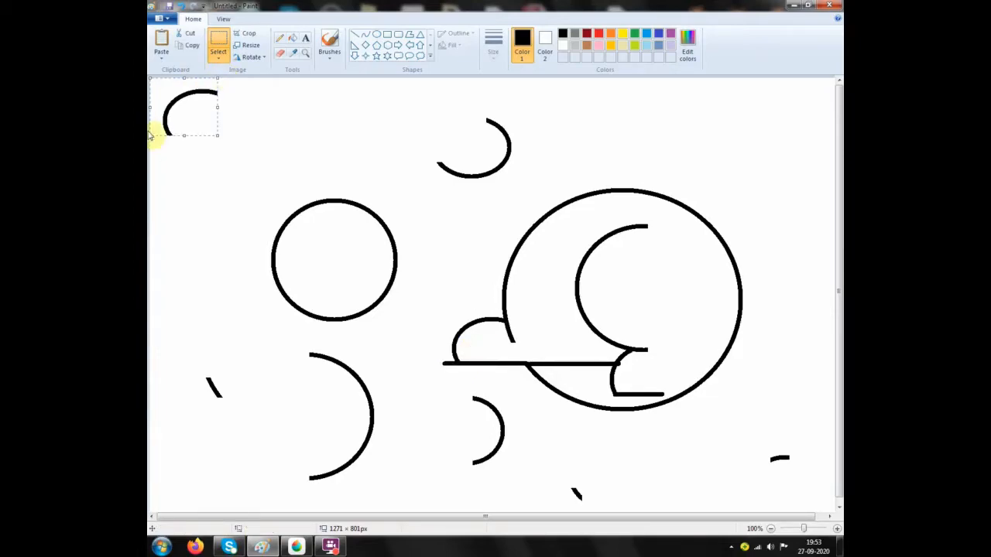
drag(181, 111, 243, 171)
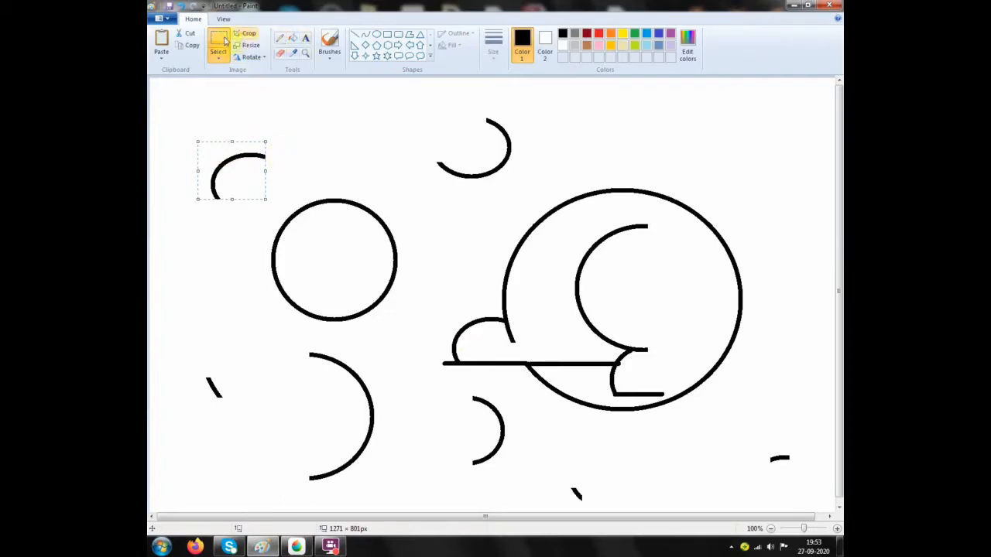
click(220, 42)
drag(200, 146, 455, 356)
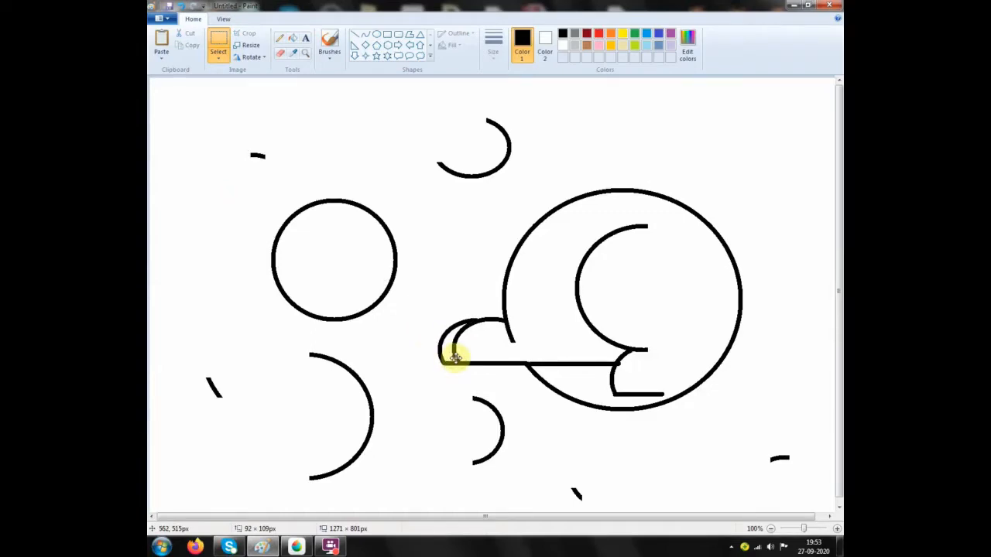
drag(455, 356, 456, 358)
click(449, 396)
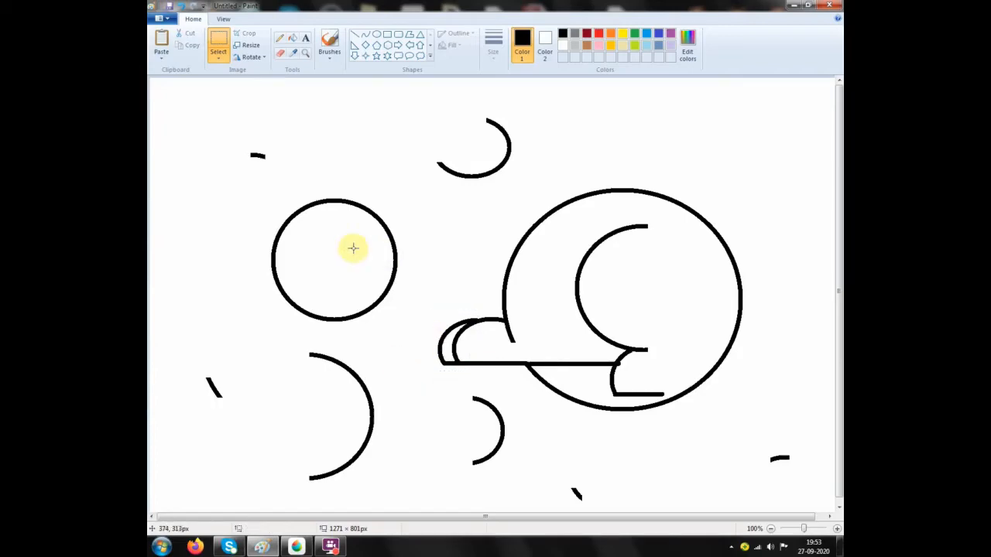
- Delete the leftover ellipse arc above the circles
drag(257, 188, 270, 240)
click(470, 198)
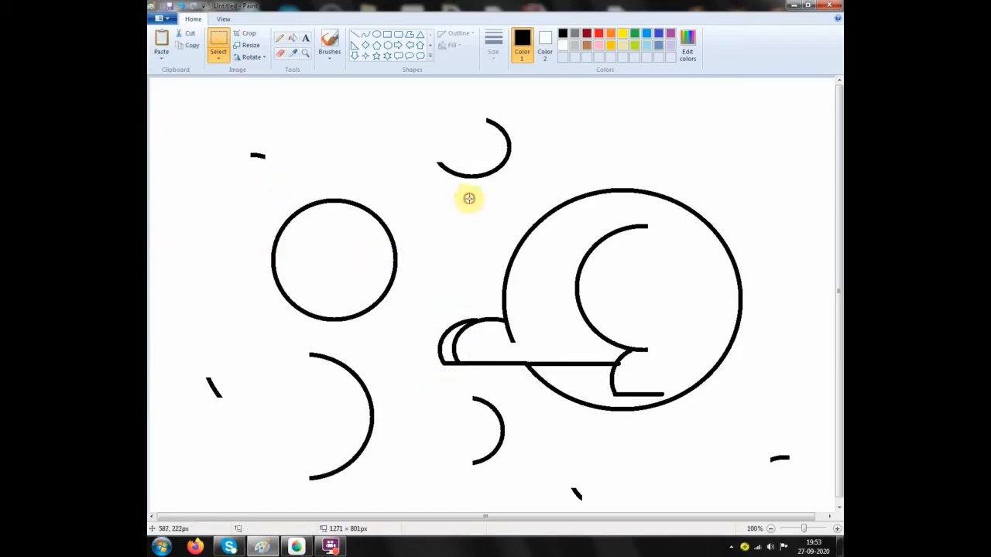
drag(408, 110, 522, 193)
key(Delete)
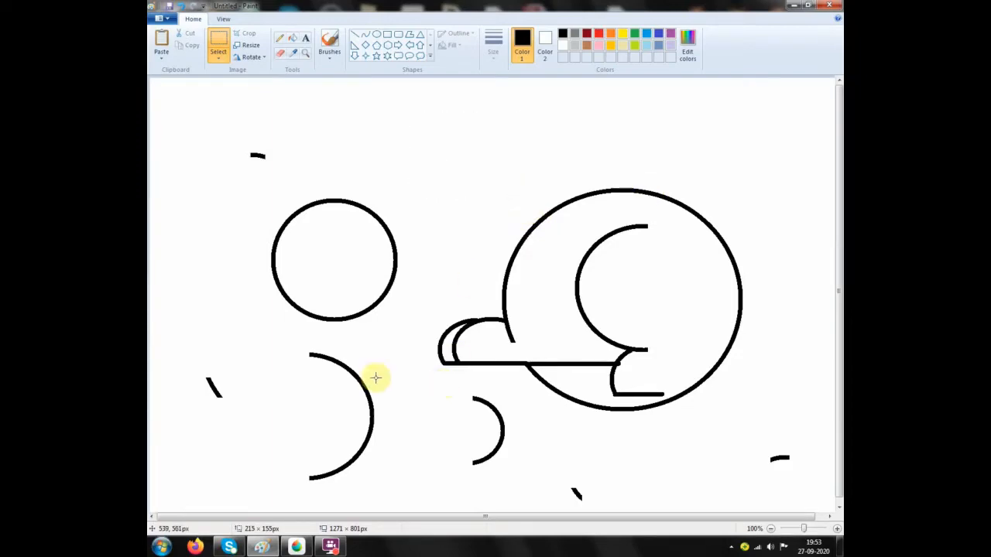
- Move the separate full circle up against the large circle, just above the paw arcs, to form the head
drag(257, 185, 478, 310)
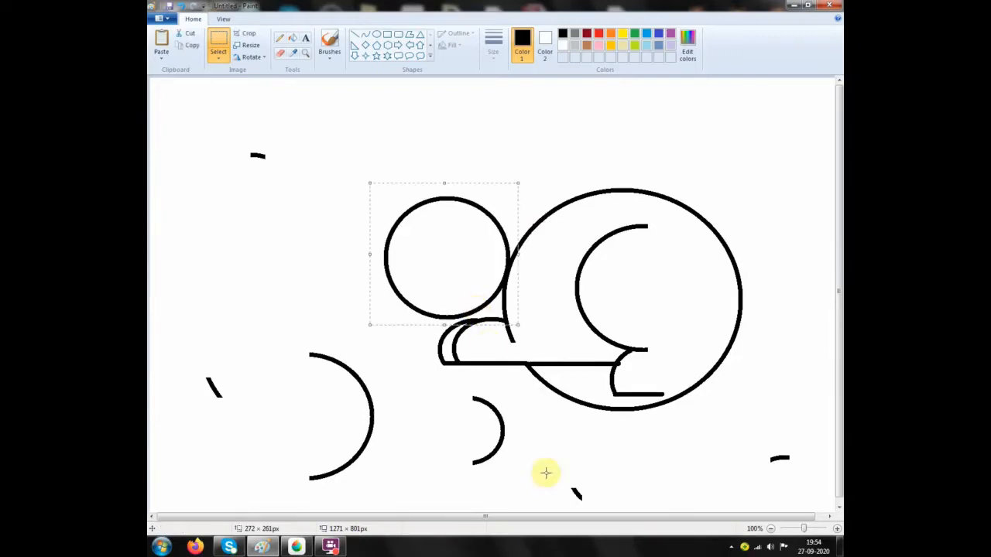
click(654, 474)
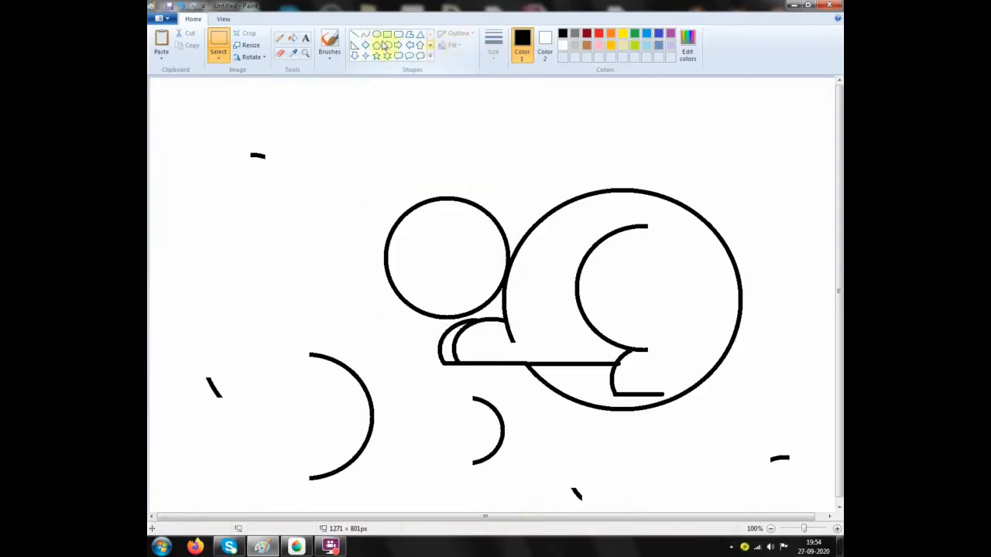
- Erase the small arc and short line below the inner arc, and cut off the inner arc's lower end
click(279, 55)
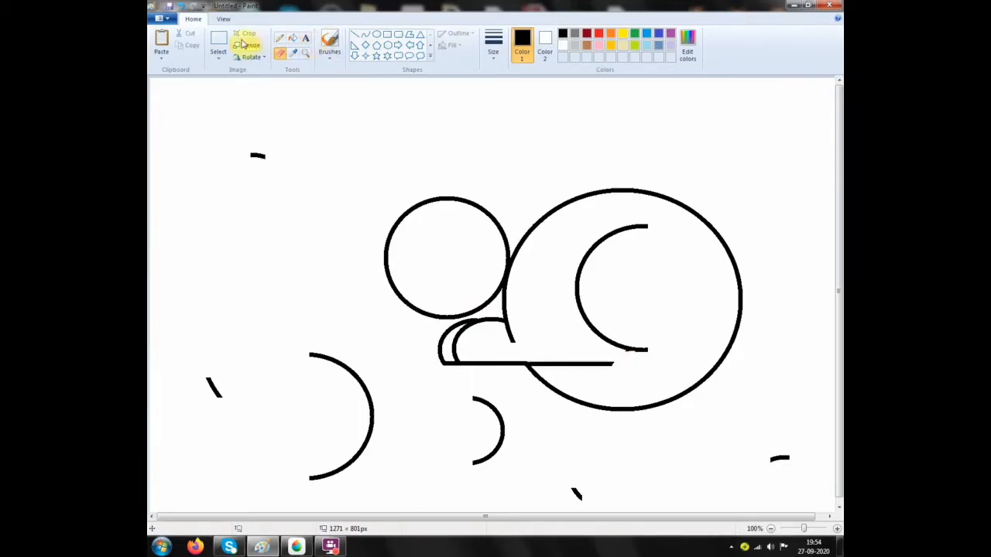
click(218, 43)
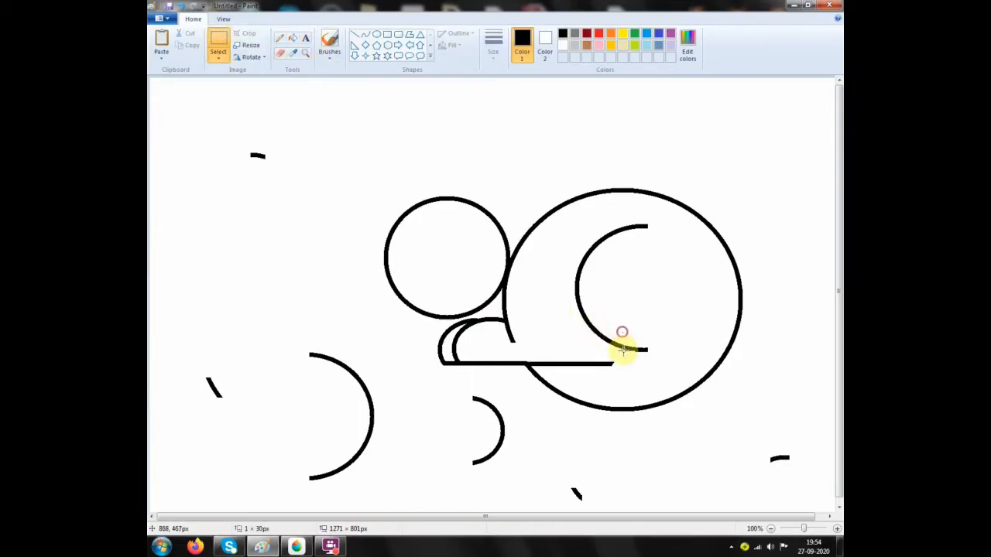
drag(622, 332, 657, 368)
key(Delete)
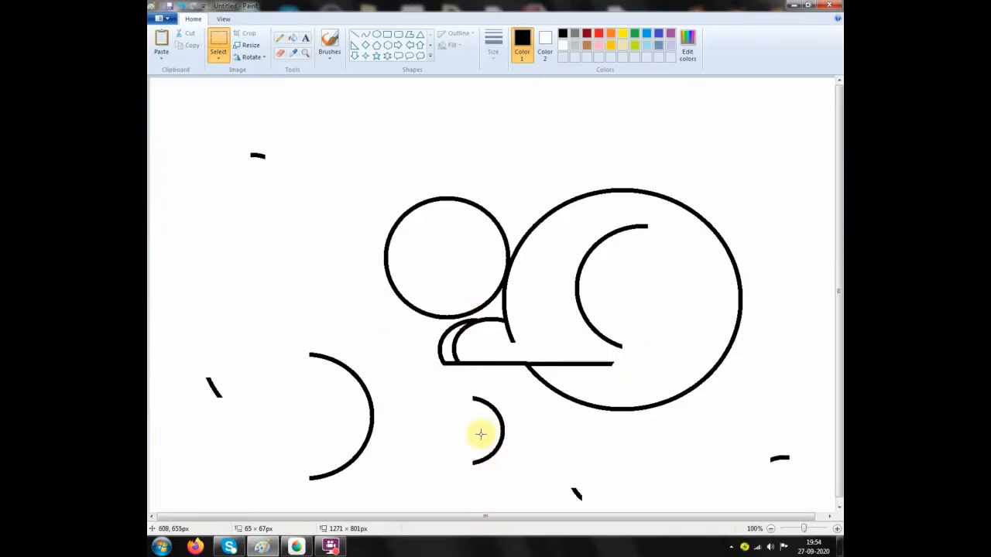
- Draw an ellipse of about 94 × 86 px beside the head and move its upper-left arc between the inner arc and horizontal line
click(376, 40)
drag(336, 225, 282, 273)
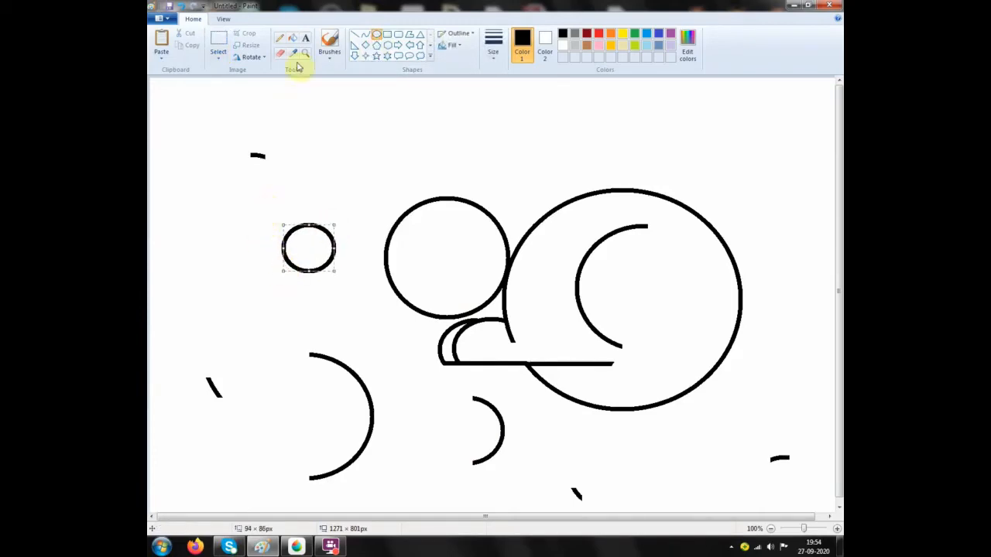
click(219, 35)
drag(274, 215, 313, 259)
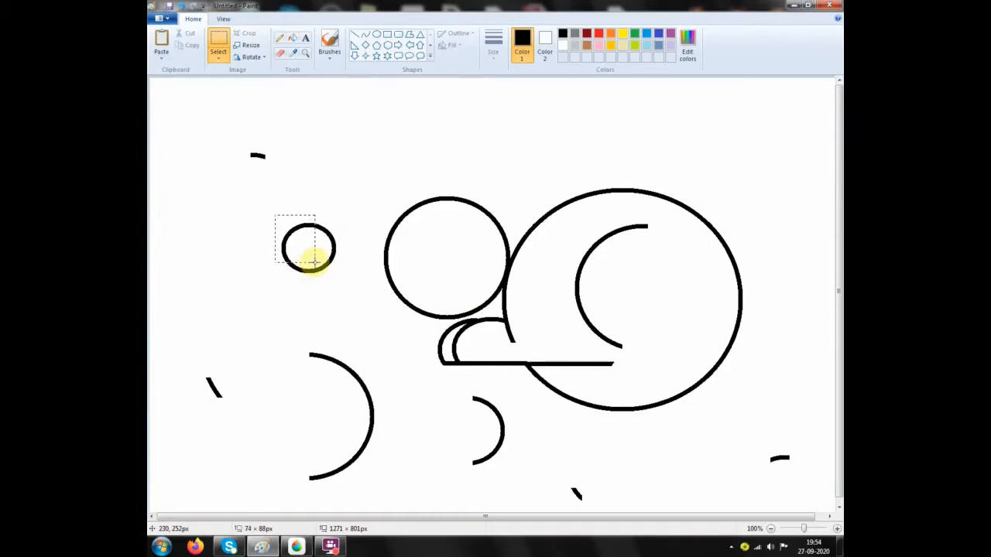
drag(313, 259, 584, 356)
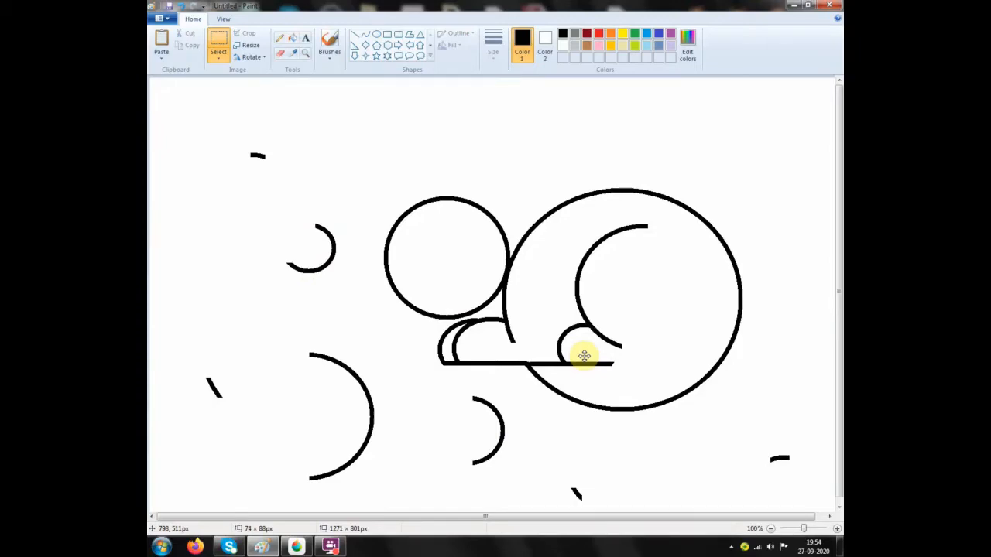
click(659, 440)
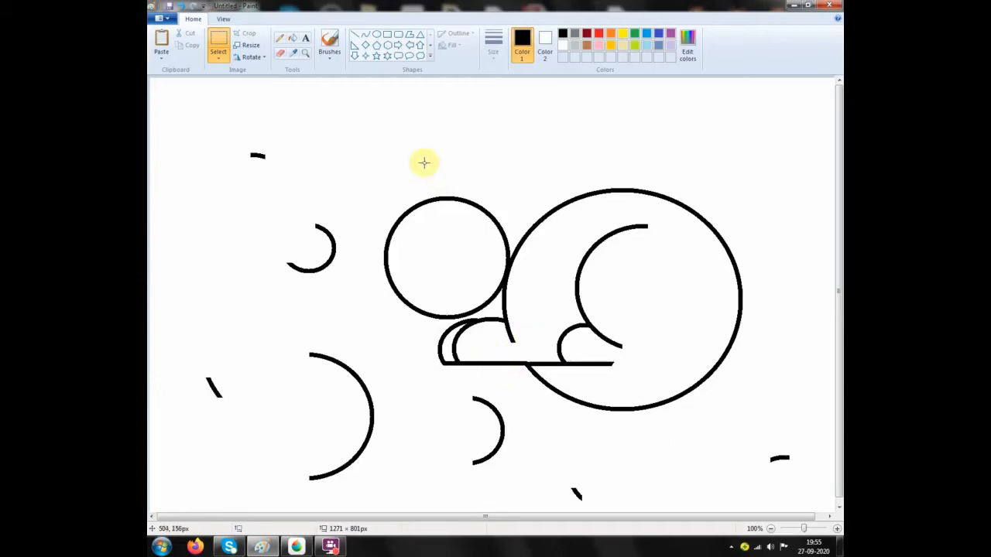
- Extend the horizontal line straight to the right inside the large circle
click(355, 35)
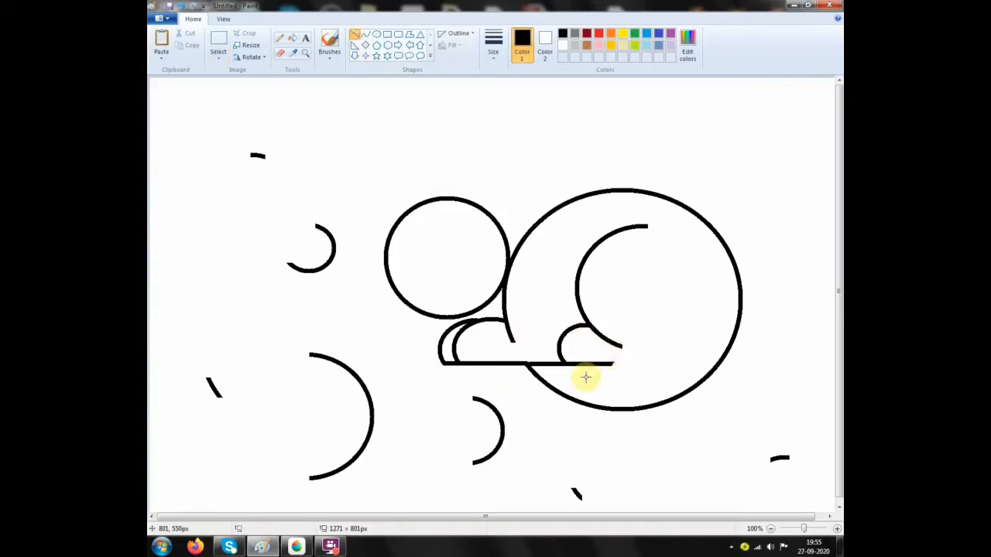
mouse_move(609, 363)
mouse_down()
mouse_move(700, 355)
mouse_move(687, 357)
mouse_up()
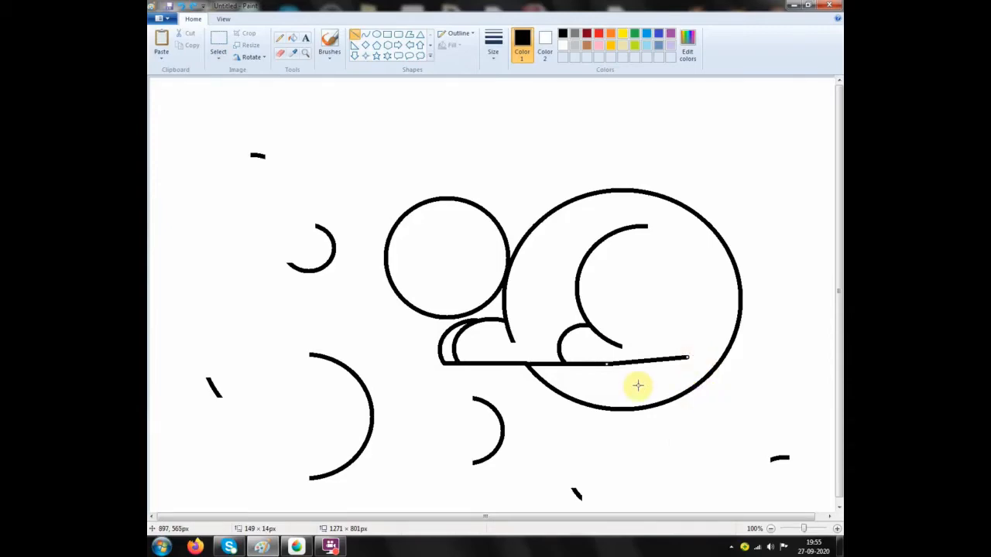
key(ctrl+z)
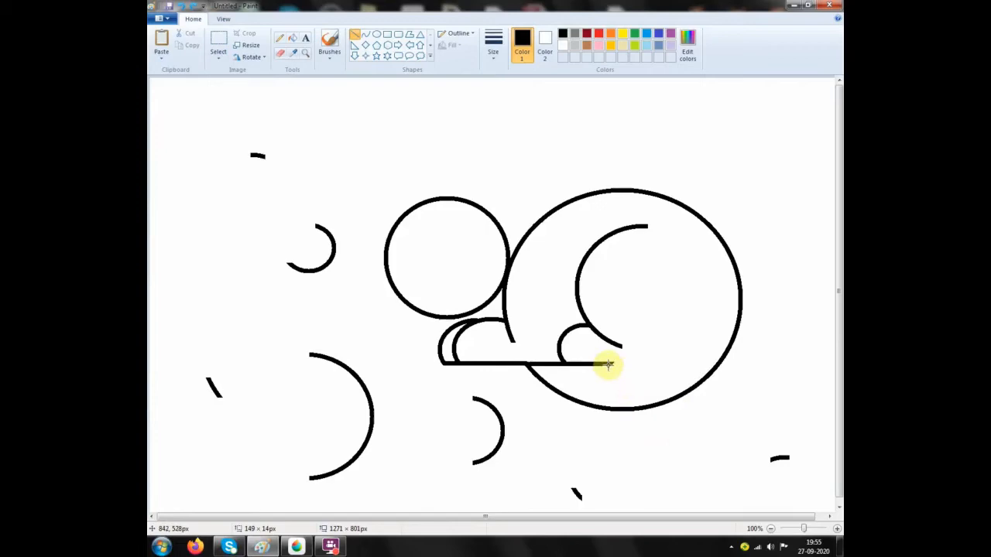
drag(610, 363, 680, 363)
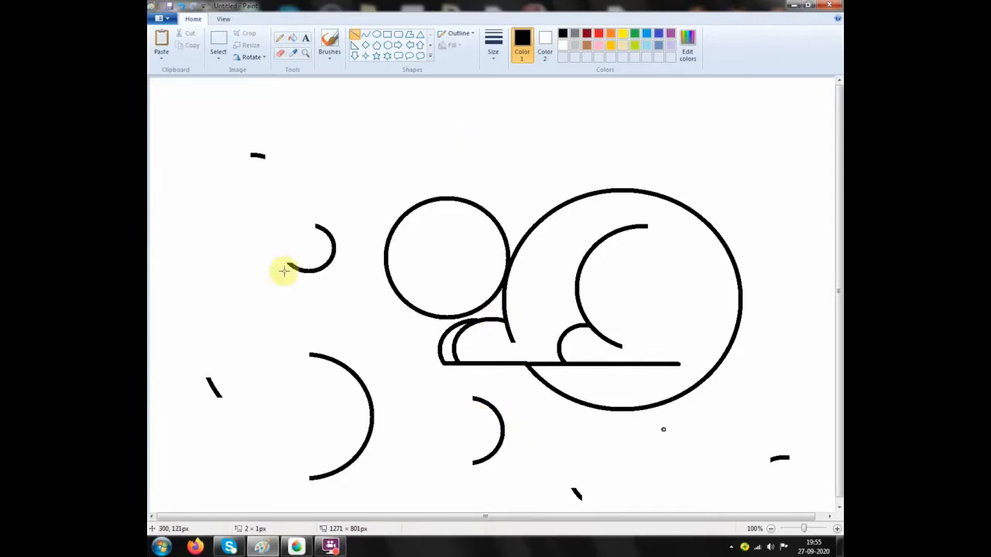
- Draw an ellipse of about 151 × 124 px above the large circle, and place its lower half under the horizontal line's right end
click(376, 34)
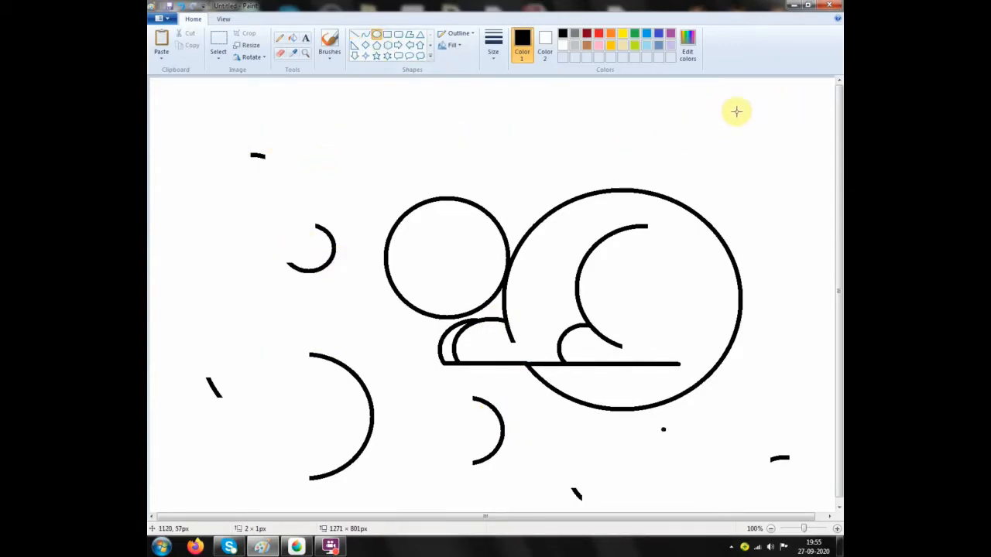
drag(761, 108, 678, 172)
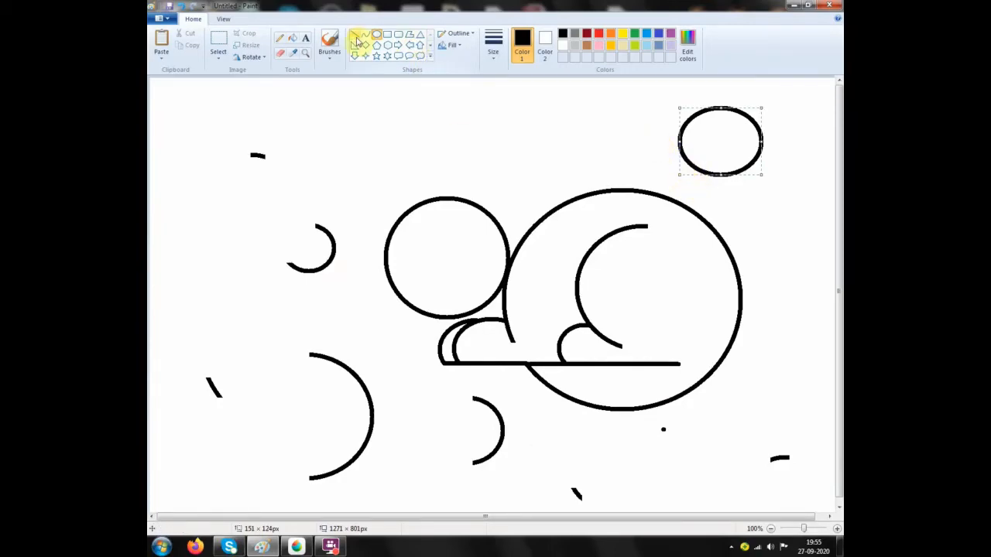
click(218, 43)
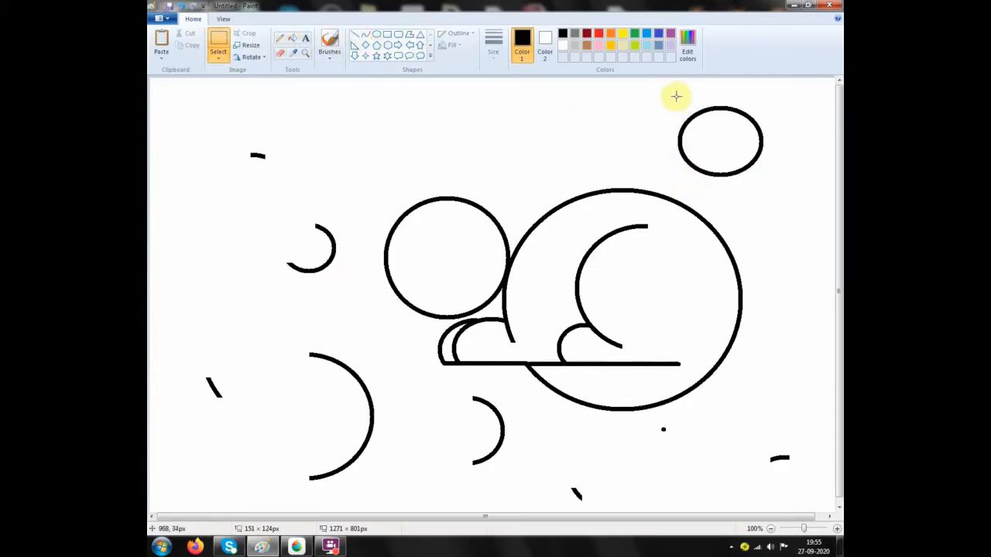
mouse_move(654, 99)
mouse_down()
mouse_move(771, 142)
mouse_move(524, 137)
mouse_up()
drag(665, 134, 650, 396)
click(766, 418)
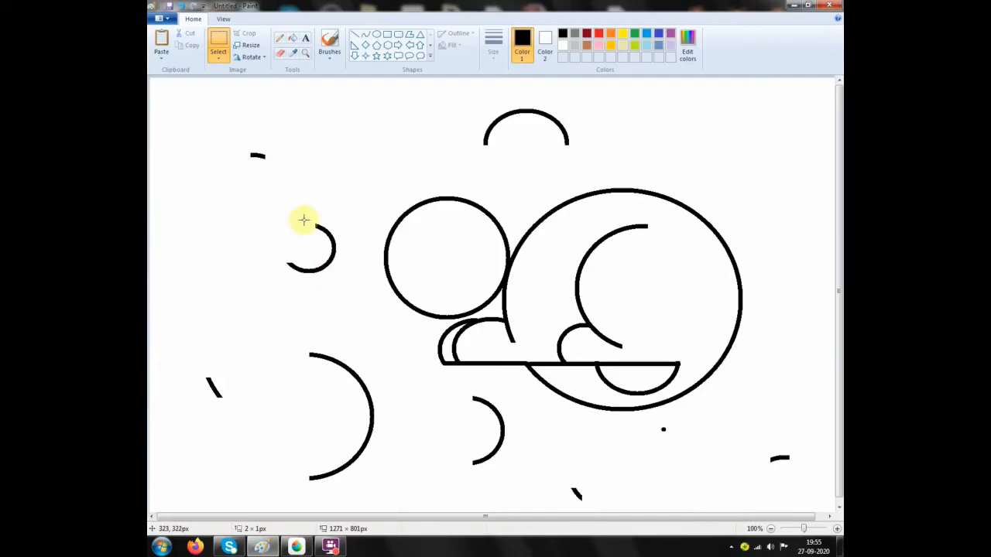
- Delete the leftover arcs and fragments to the left of the head, and the leftover half ellipse above the circles
click(169, 126)
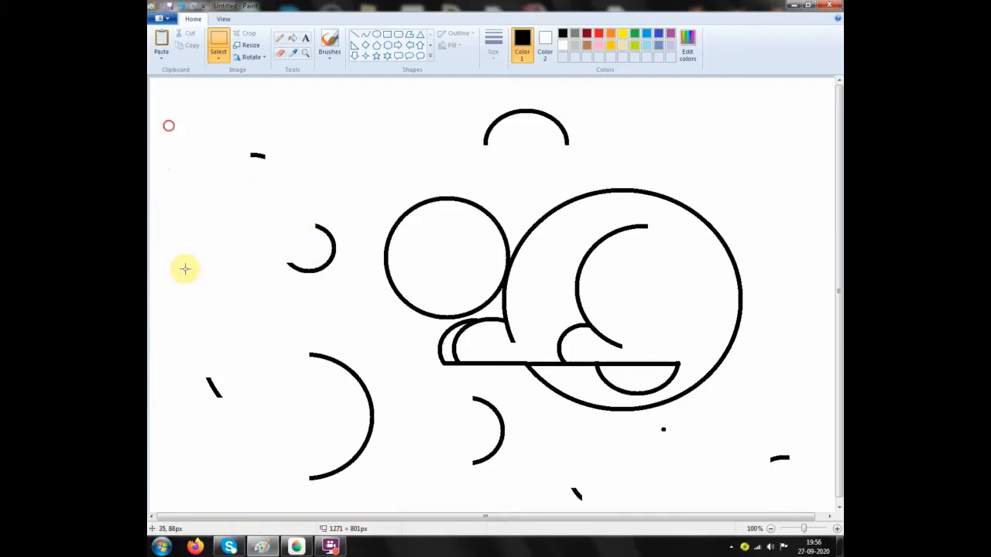
drag(185, 269, 377, 491)
key(Delete)
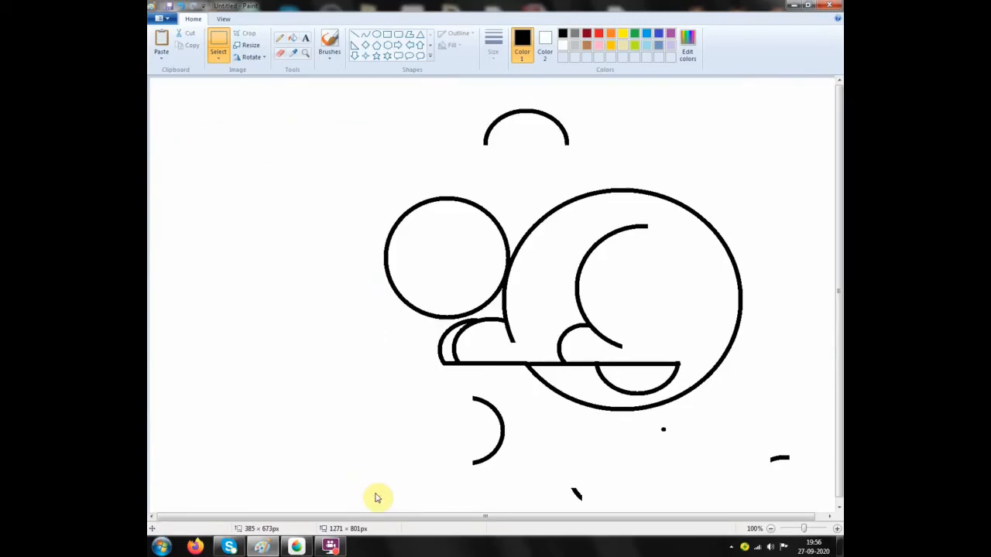
drag(474, 102, 573, 158)
key(Delete)
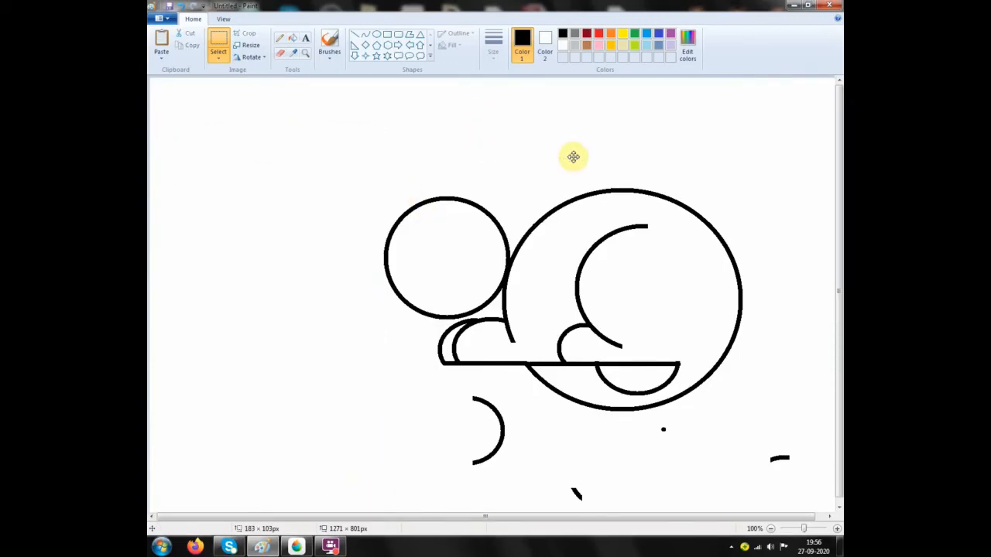
- Delete the leftover half circle, the dot and the small line fragments below the drawing
mouse_move(434, 398)
mouse_down()
mouse_move(463, 447)
mouse_move(508, 480)
mouse_up()
drag(409, 385, 513, 472)
key(Delete)
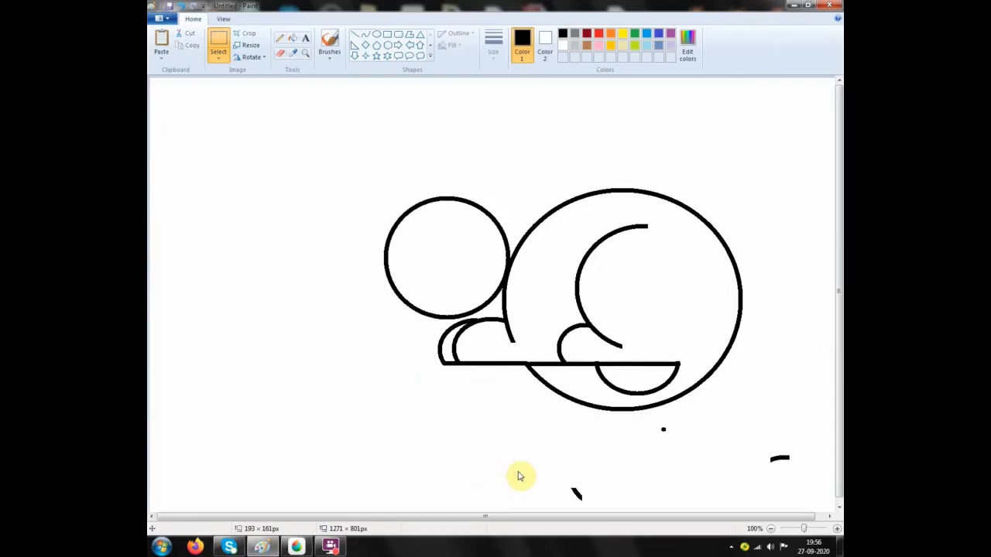
drag(530, 411, 815, 523)
drag(406, 497, 411, 500)
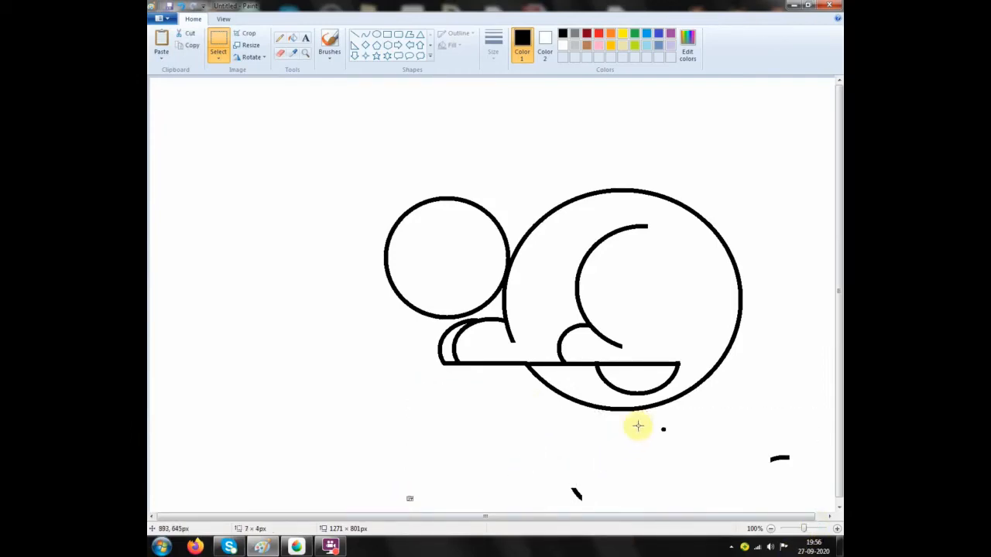
drag(642, 425, 803, 480)
key(Delete)
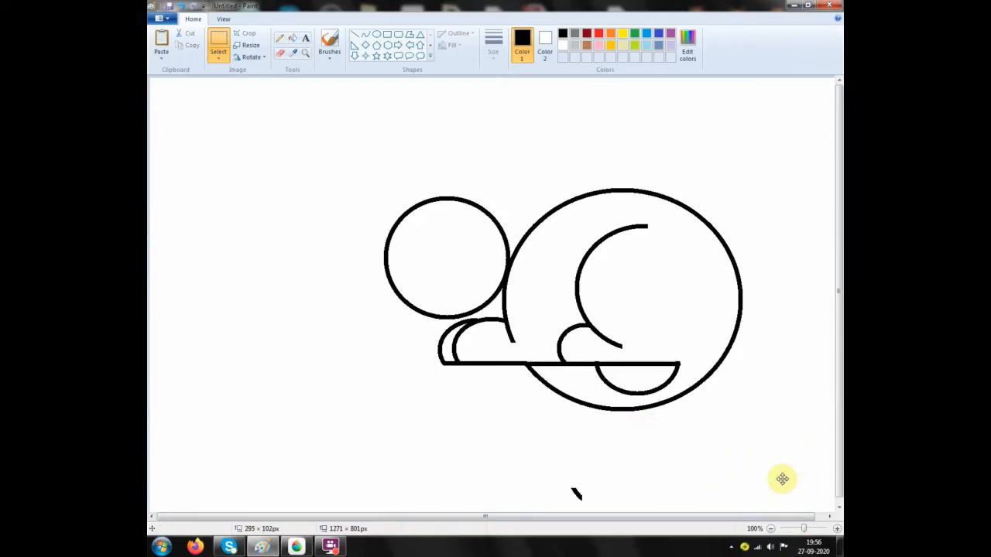
drag(535, 465, 608, 507)
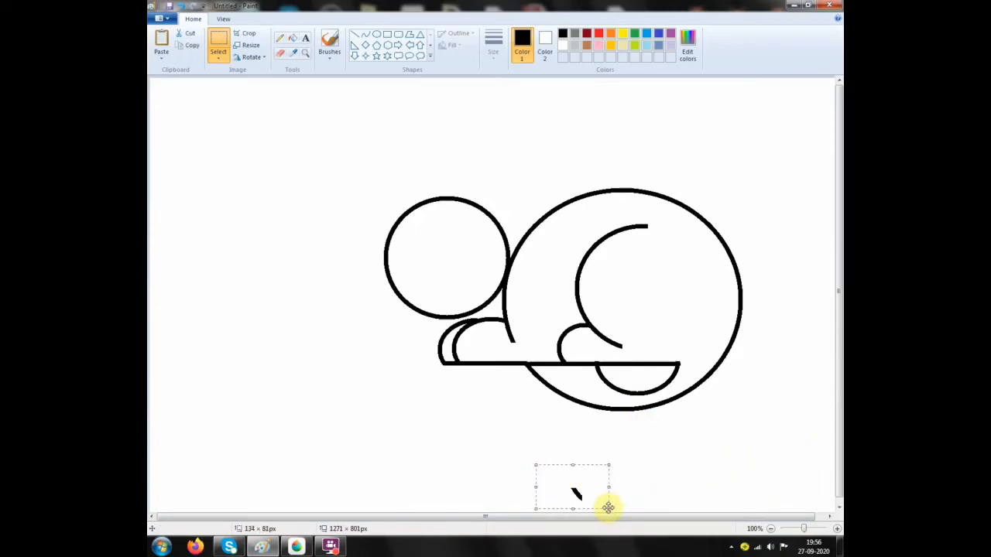
key(Delete)
- Draw the cat's left ear on the head circle from two lines of about 53 × 112 px and 94 × 28 px meeting in a point
click(362, 37)
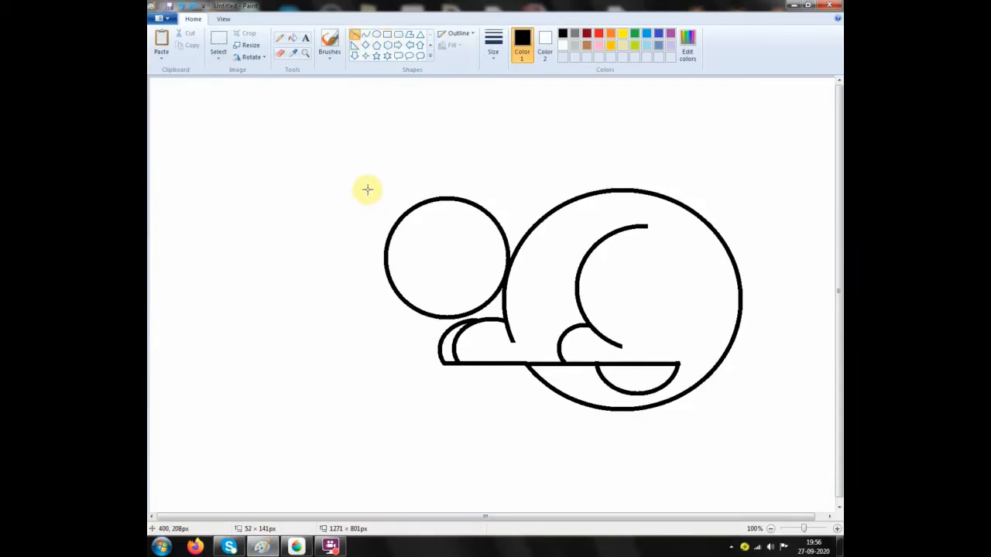
drag(366, 189, 385, 254)
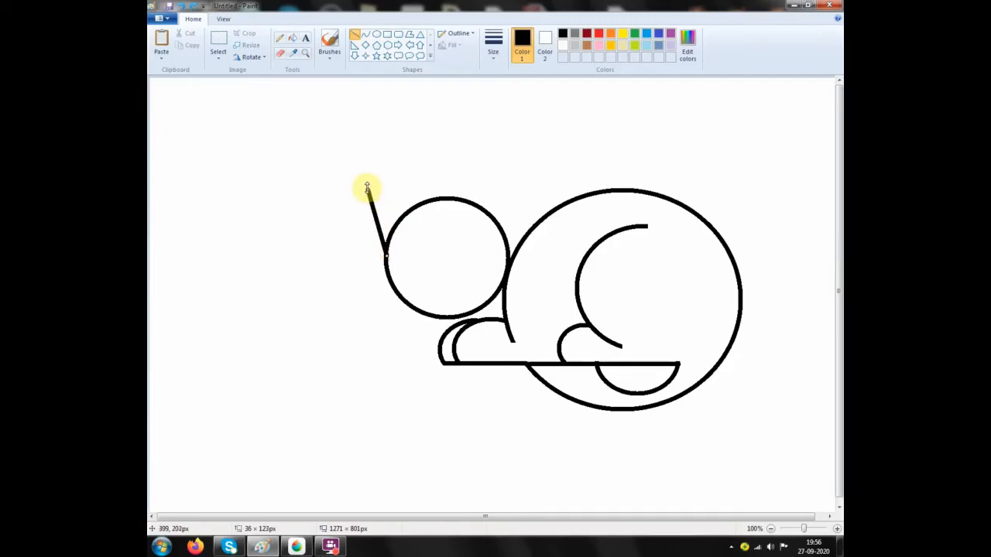
drag(367, 189, 357, 196)
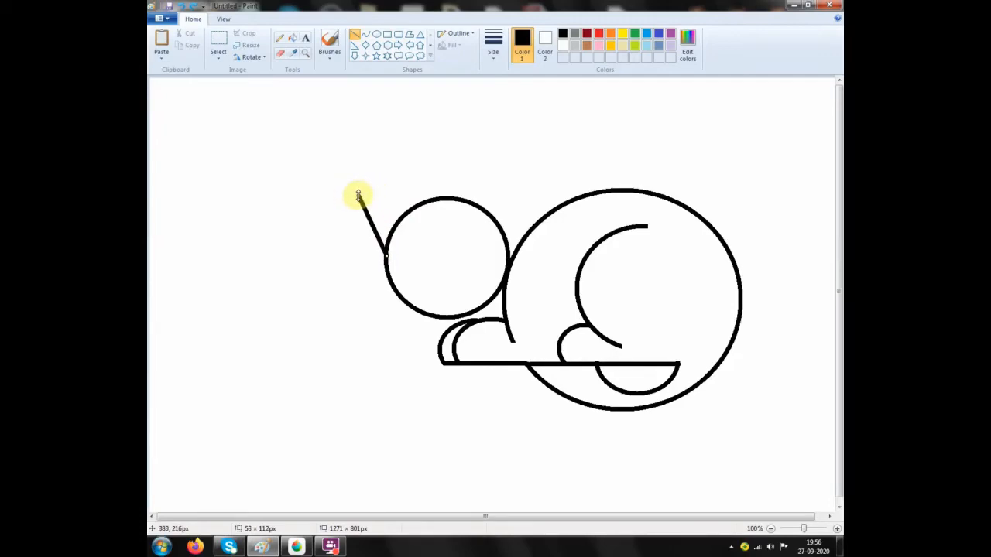
click(354, 35)
drag(358, 196, 408, 210)
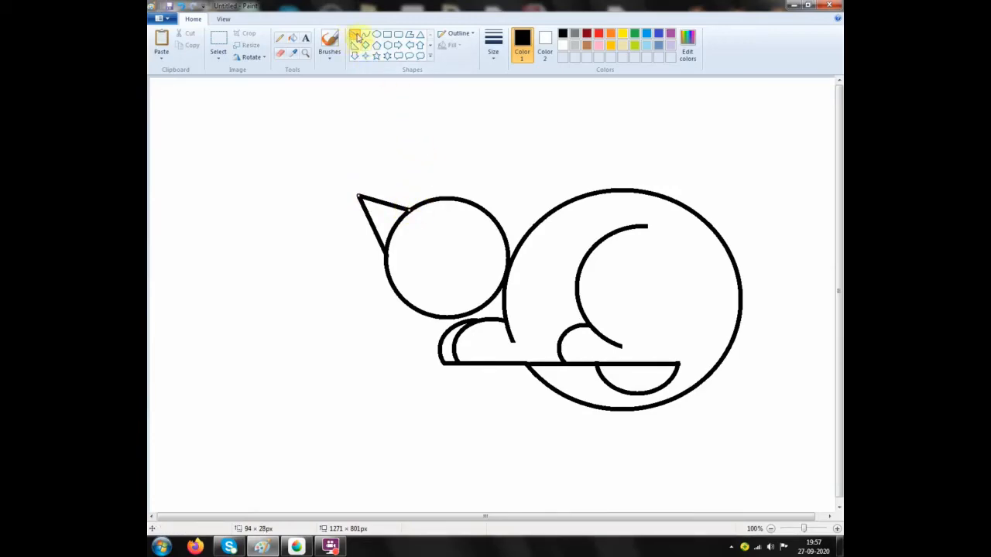
- Draw the cat's right ear on top of the head from two lines meeting in a point, the outer one about 17 × 126 px
click(355, 35)
mouse_move(453, 199)
mouse_down()
mouse_move(490, 154)
mouse_move(497, 223)
mouse_up()
click(357, 35)
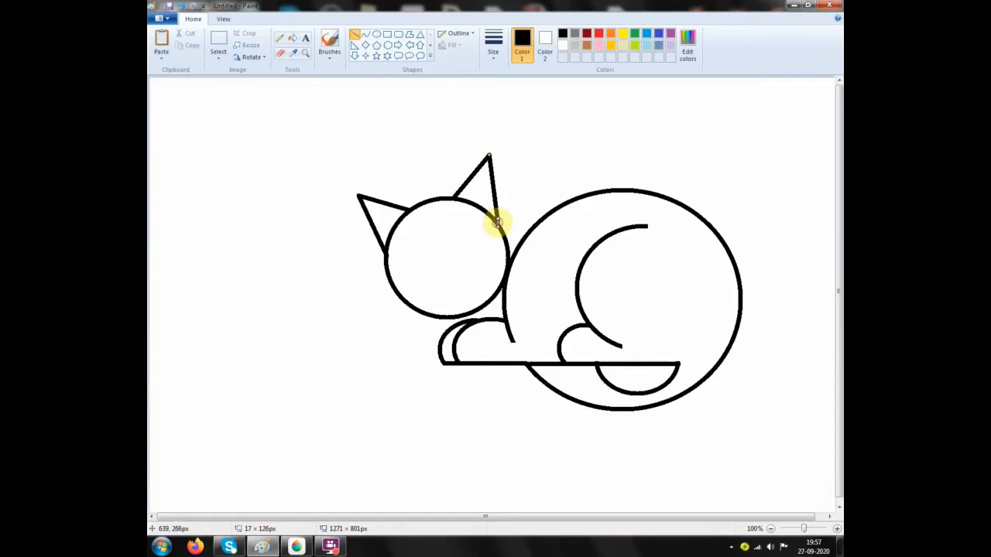
click(352, 36)
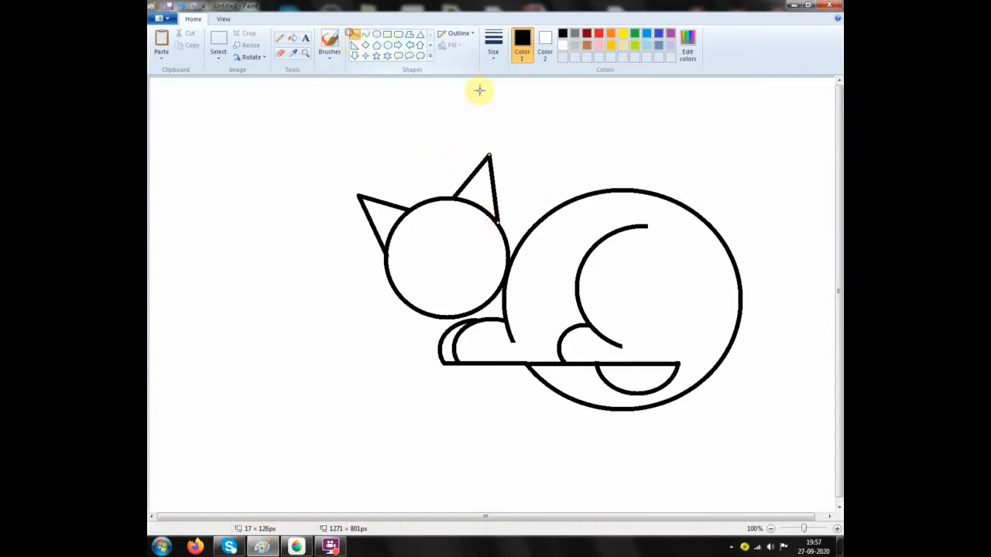
- Draw an eye circle of about 33 × 33 px in the lower-left part of the head
click(376, 35)
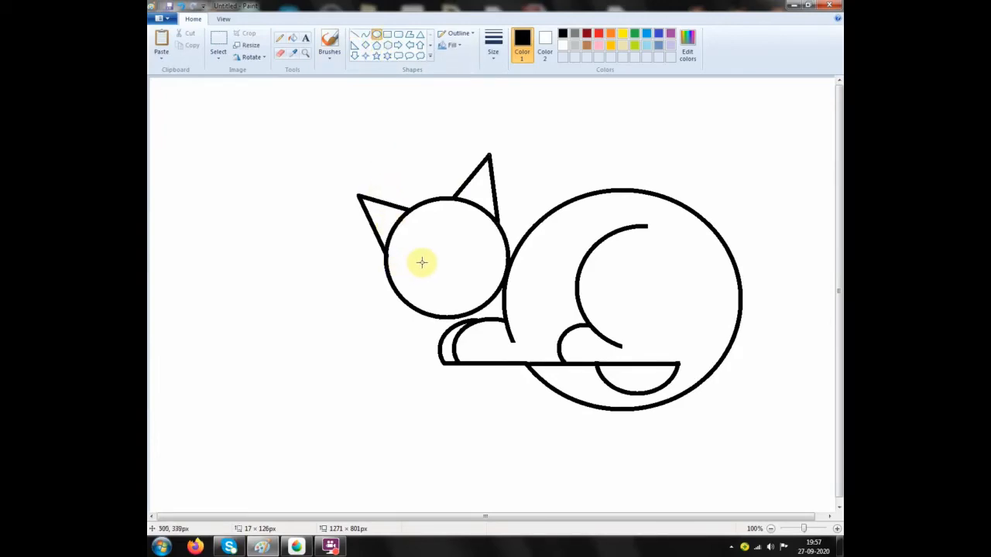
drag(421, 268, 401, 286)
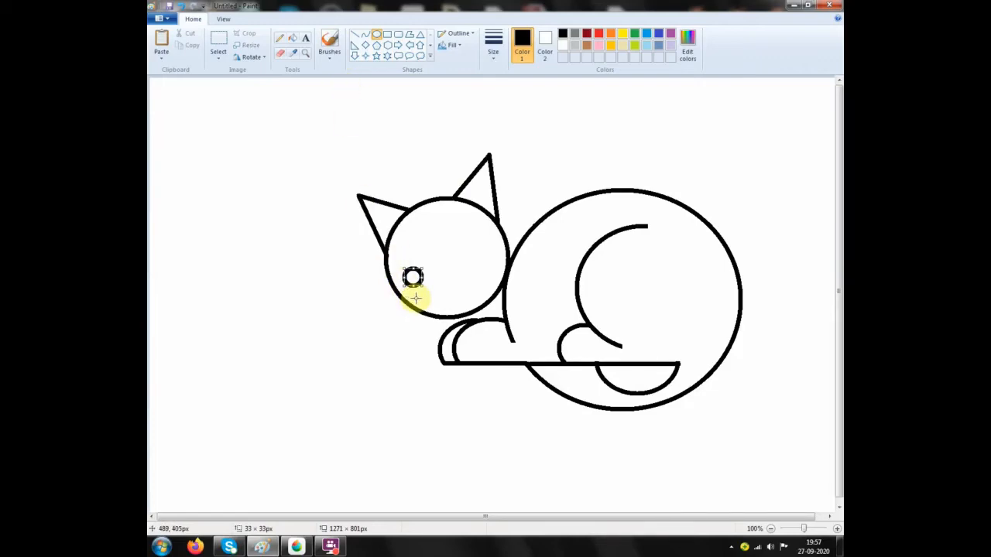
key(ctrl+v)
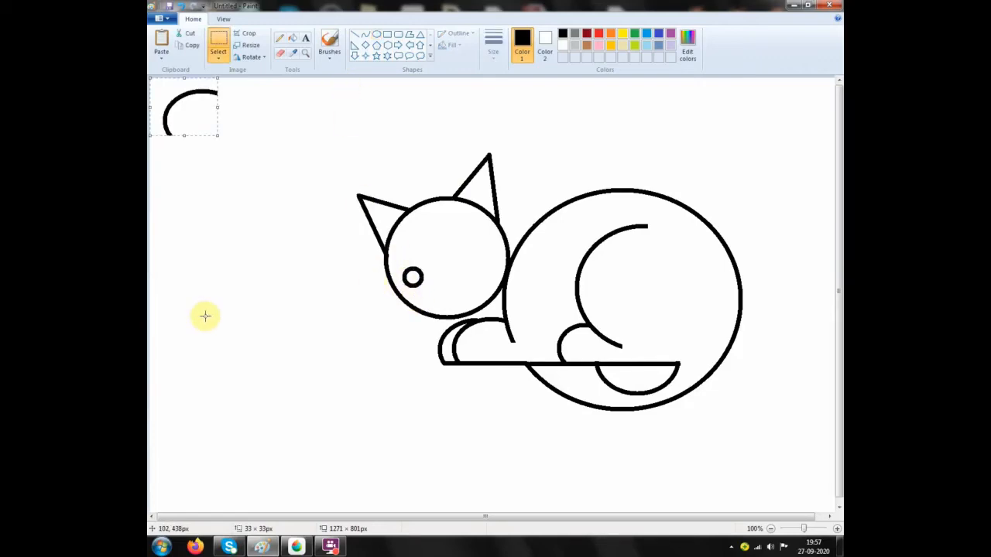
key(Delete)
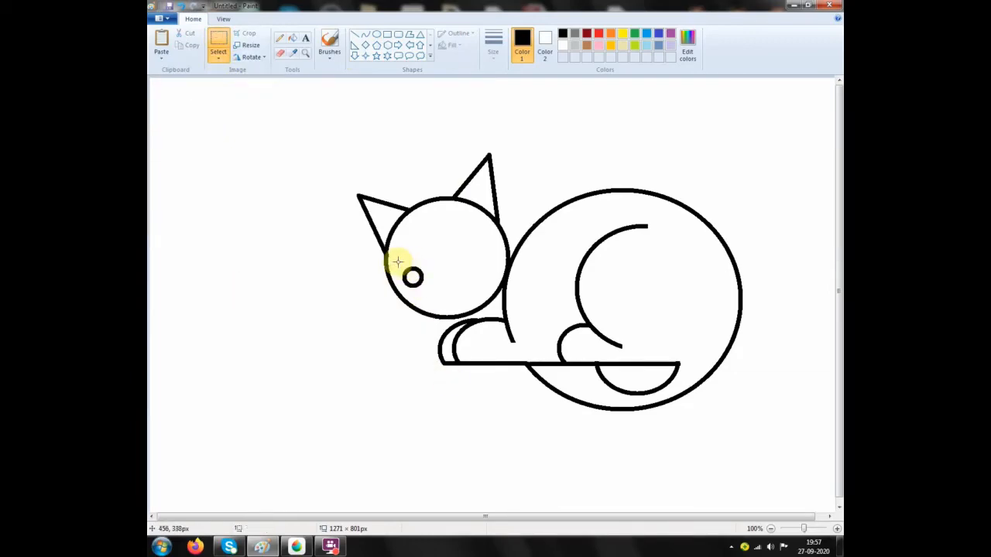
- Copy the eye circle and place the copy in the right half of the cat's head, slightly higher, as the second eye
drag(399, 262, 431, 289)
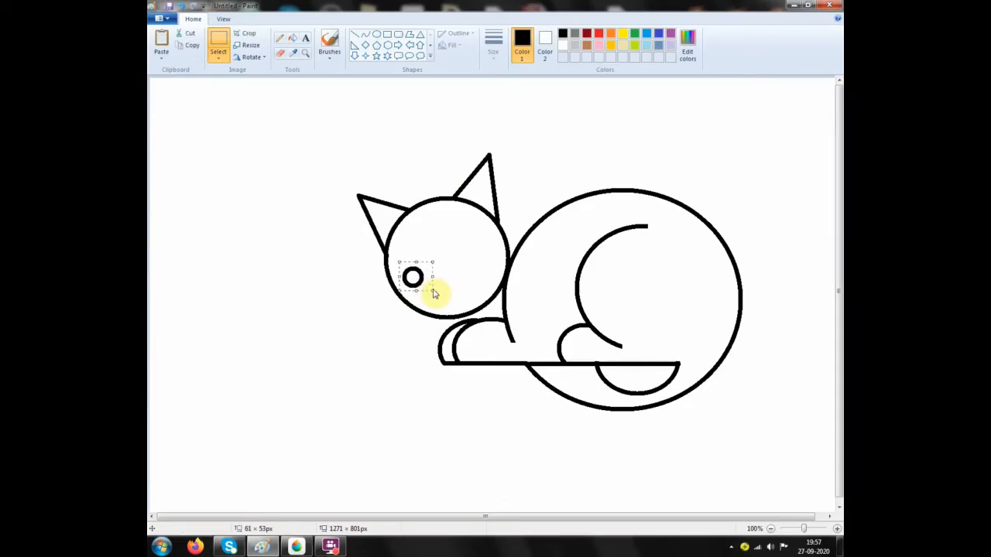
key(ctrl+c)
key(ctrl+v)
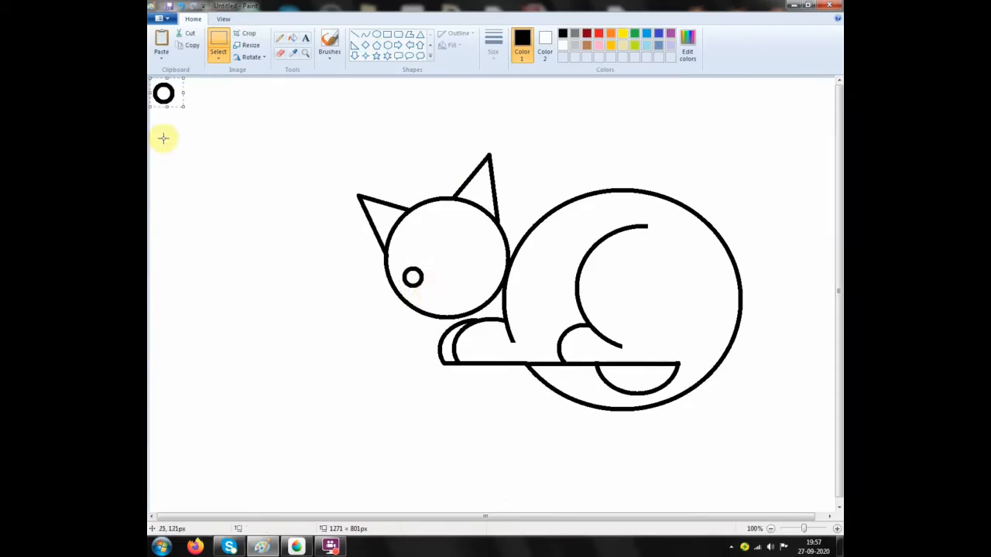
drag(163, 93, 473, 257)
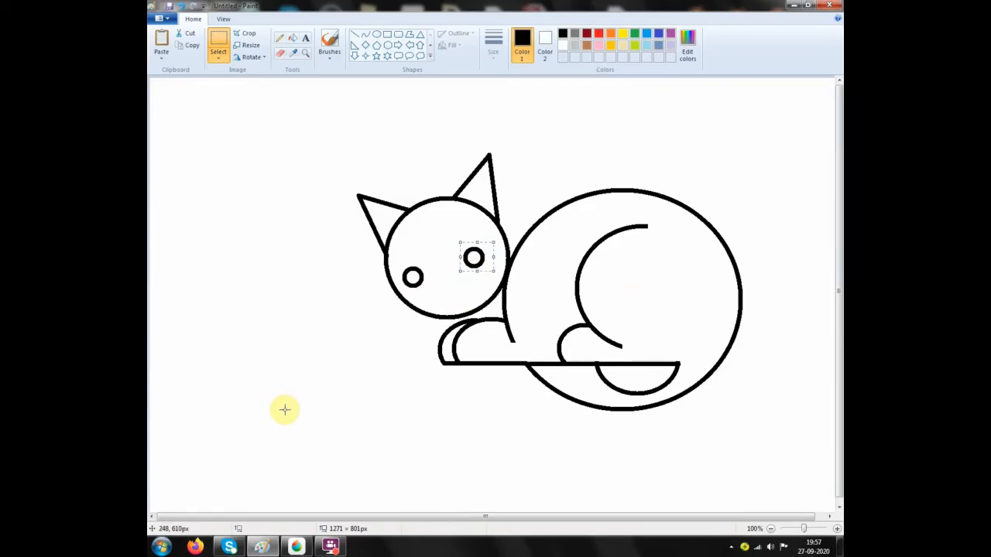
- Paste another copy of the eye circle, shrink its selection to about 46 × 42 px and place it between and below the eyes as the nose
key(ctrl+v)
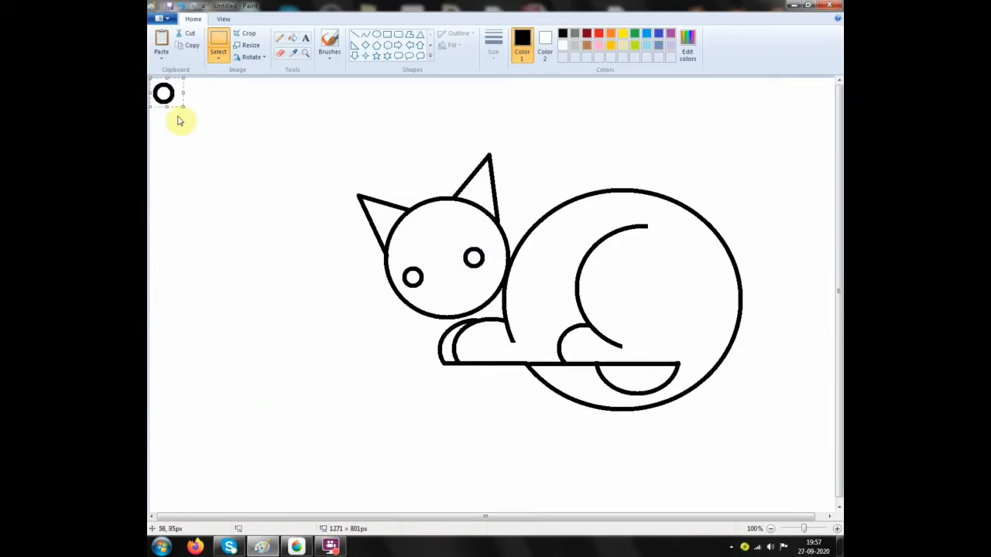
drag(163, 93, 308, 336)
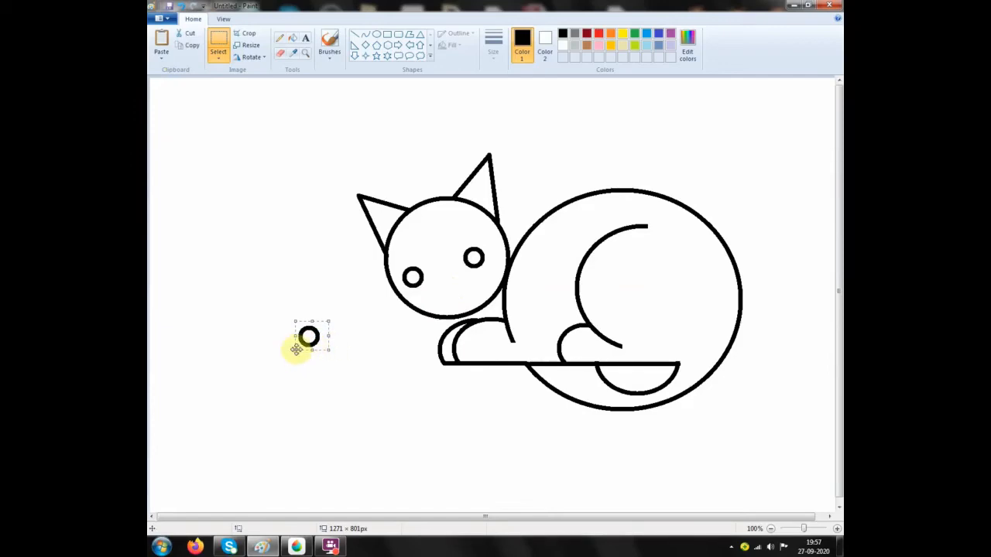
drag(296, 349, 304, 346)
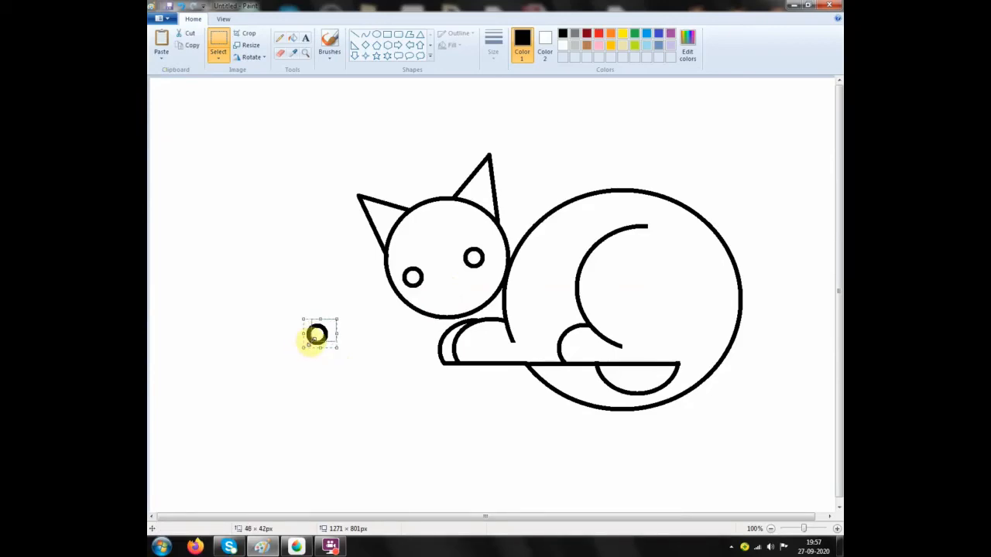
drag(315, 336, 450, 288)
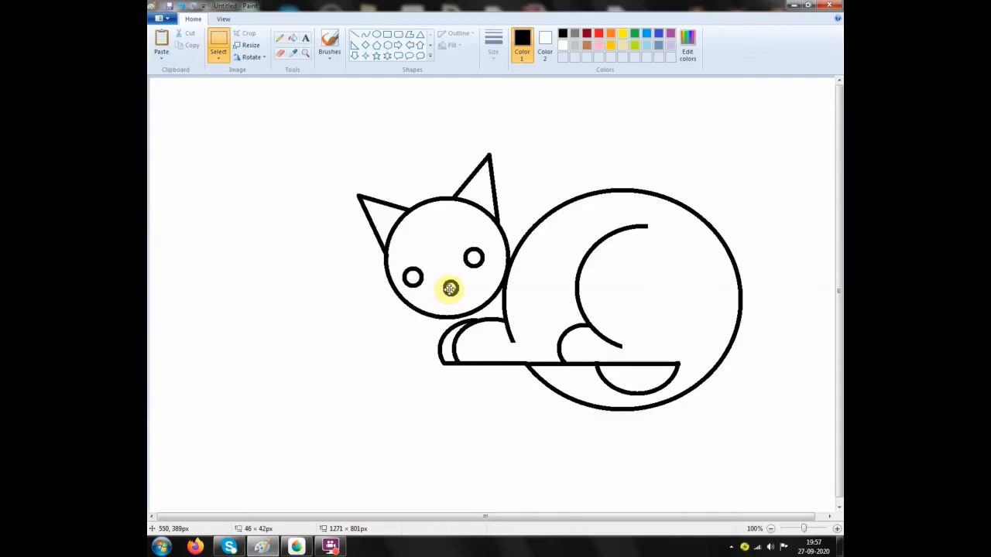
click(375, 338)
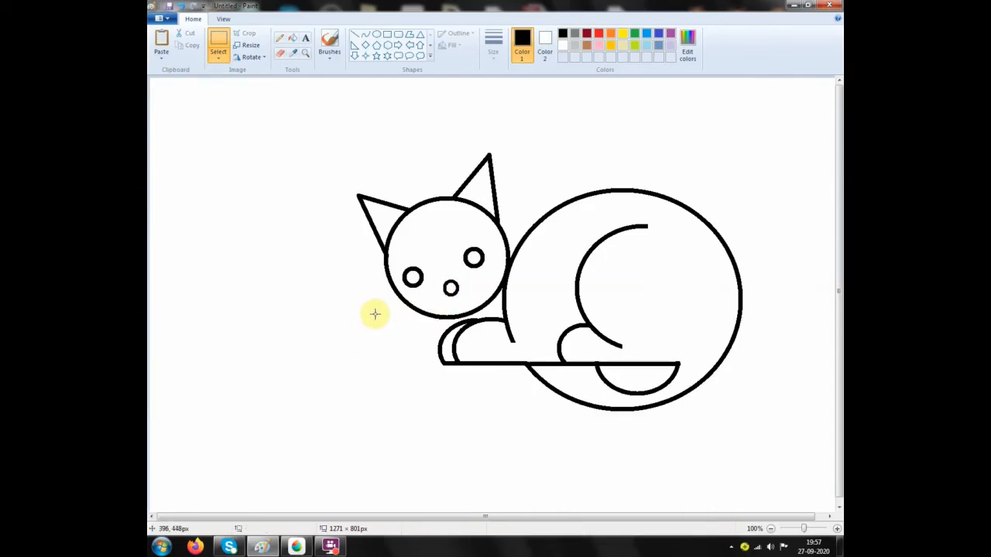
- Draw a short slanted eyebrow line above each eye, the left one about 12 × 22 px
click(354, 35)
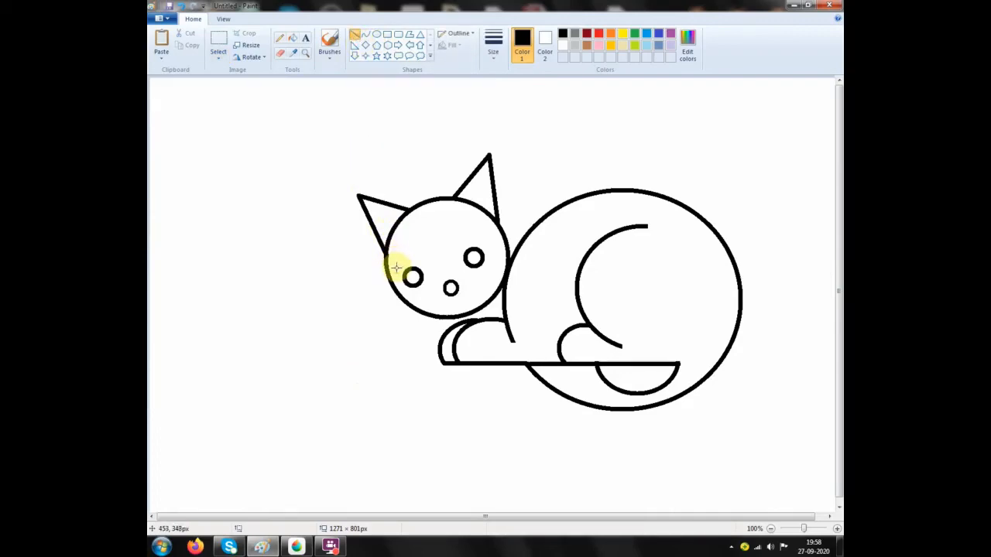
drag(392, 274, 401, 257)
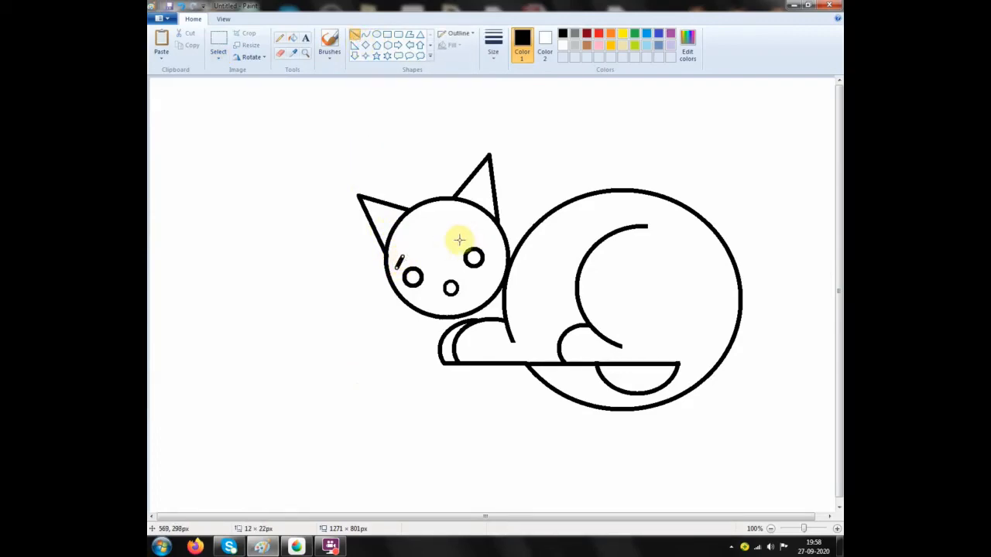
drag(462, 237, 480, 241)
click(341, 346)
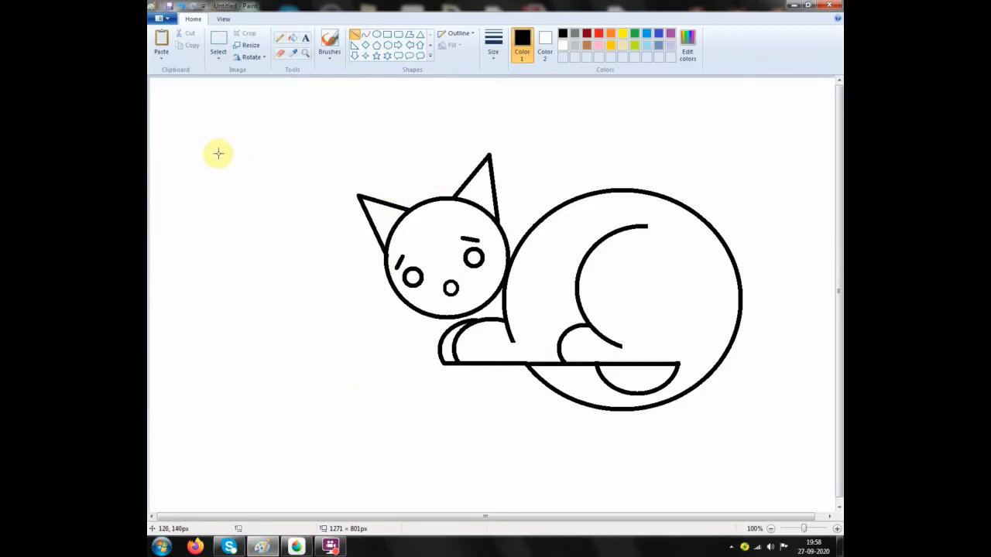
- Choose the Oval shape for drawing
click(377, 34)
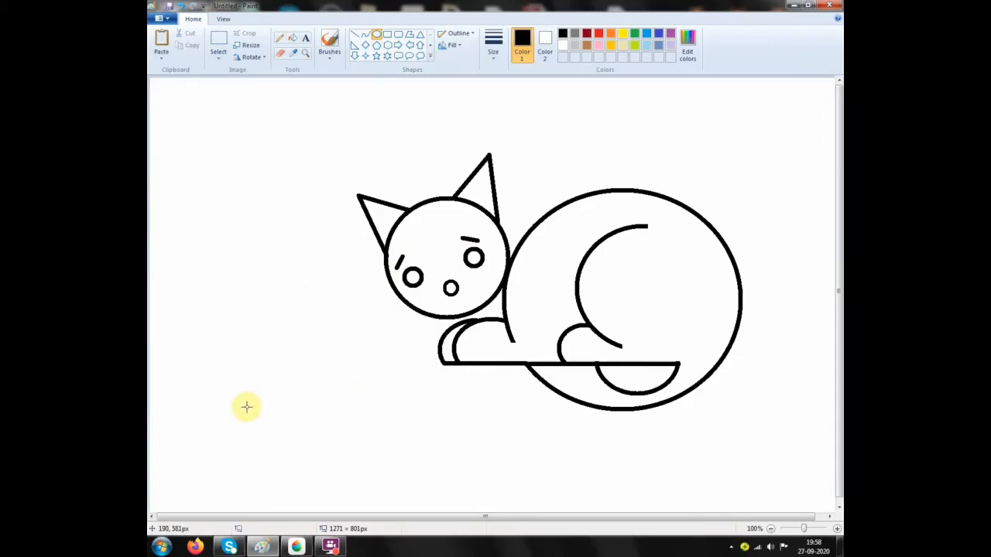